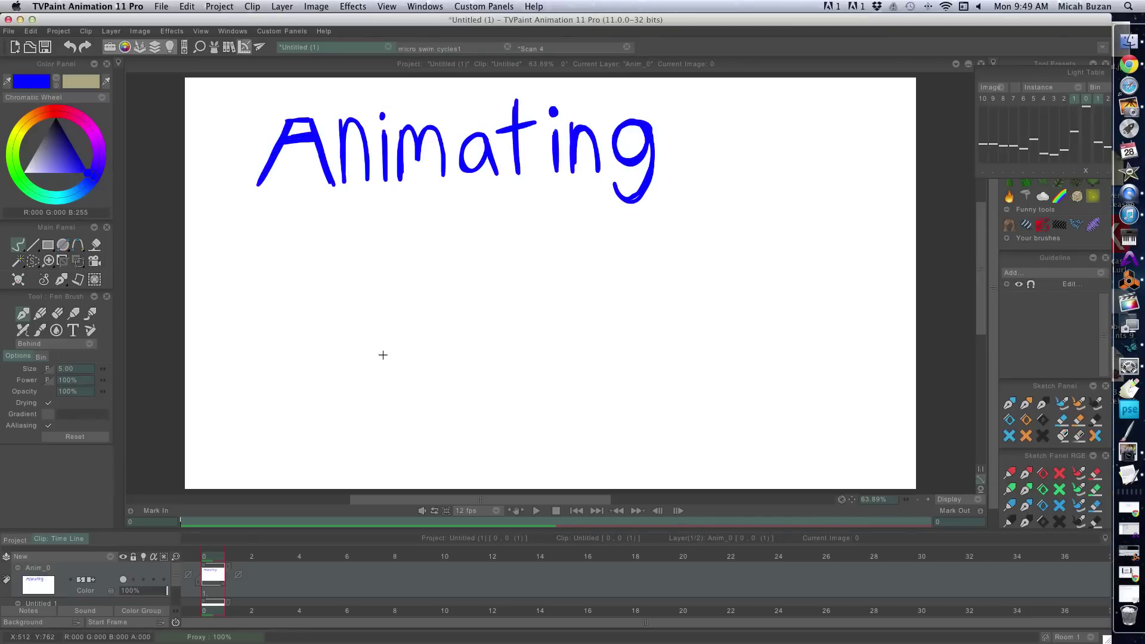
- Handwrite the 'Eye Blinks & Eye Movement' titles beneath the Animating heading
{"action": "mouse_move", "coordinate": [248, 218]}
{"action": "left_mouse_down"}
{"action": "mouse_move", "coordinate": [518, 274]}
{"action": "mouse_move", "coordinate": [632, 257]}
{"action": "left_mouse_up"}
{"action": "mouse_move", "coordinate": [773, 264]}
{"action": "left_mouse_down"}
{"action": "mouse_move", "coordinate": [754, 182]}
{"action": "mouse_move", "coordinate": [355, 360]}
{"action": "mouse_move", "coordinate": [764, 340]}
{"action": "left_mouse_up"}
{"action": "mouse_move", "coordinate": [392, 445]}
{"action": "left_mouse_down"}
{"action": "mouse_move", "coordinate": [427, 412]}
{"action": "mouse_move", "coordinate": [540, 433]}
{"action": "mouse_move", "coordinate": [459, 435]}
{"action": "mouse_move", "coordinate": [573, 421]}
{"action": "left_mouse_up"}
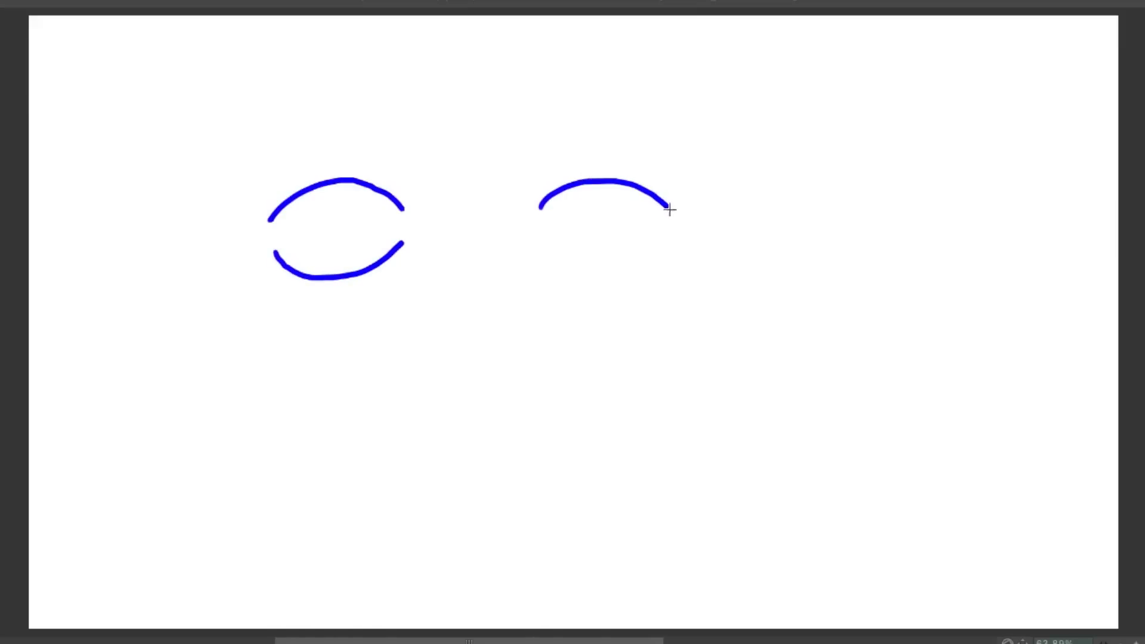
- Close the right eye with a lower lid, draw both irises and a highlight in the right one
{"action": "mouse_move", "coordinate": [541, 250]}
{"action": "left_mouse_down"}
{"action": "mouse_move", "coordinate": [578, 268]}
{"action": "mouse_move", "coordinate": [637, 274]}
{"action": "mouse_move", "coordinate": [676, 251]}
{"action": "left_mouse_up"}
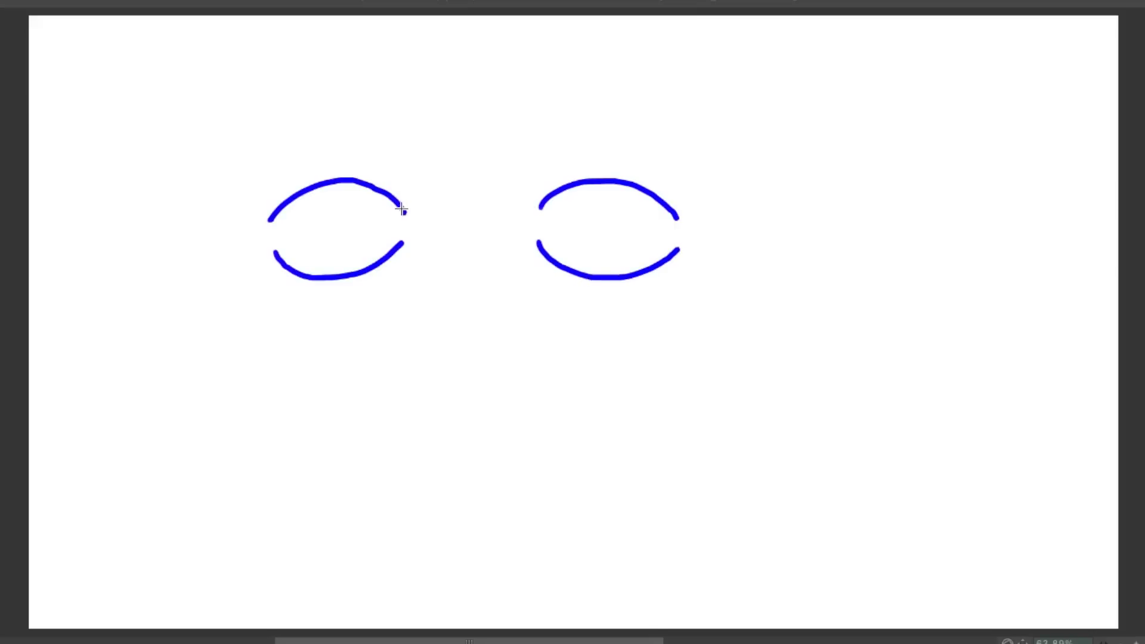
{"action": "mouse_move", "coordinate": [312, 243]}
{"action": "left_mouse_down"}
{"action": "mouse_move", "coordinate": [315, 219]}
{"action": "mouse_move", "coordinate": [353, 208]}
{"action": "mouse_move", "coordinate": [366, 227]}
{"action": "mouse_move", "coordinate": [351, 252]}
{"action": "mouse_move", "coordinate": [330, 254]}
{"action": "mouse_move", "coordinate": [315, 244]}
{"action": "mouse_move", "coordinate": [310, 214]}
{"action": "mouse_move", "coordinate": [338, 216]}
{"action": "mouse_move", "coordinate": [366, 224]}
{"action": "left_mouse_up"}
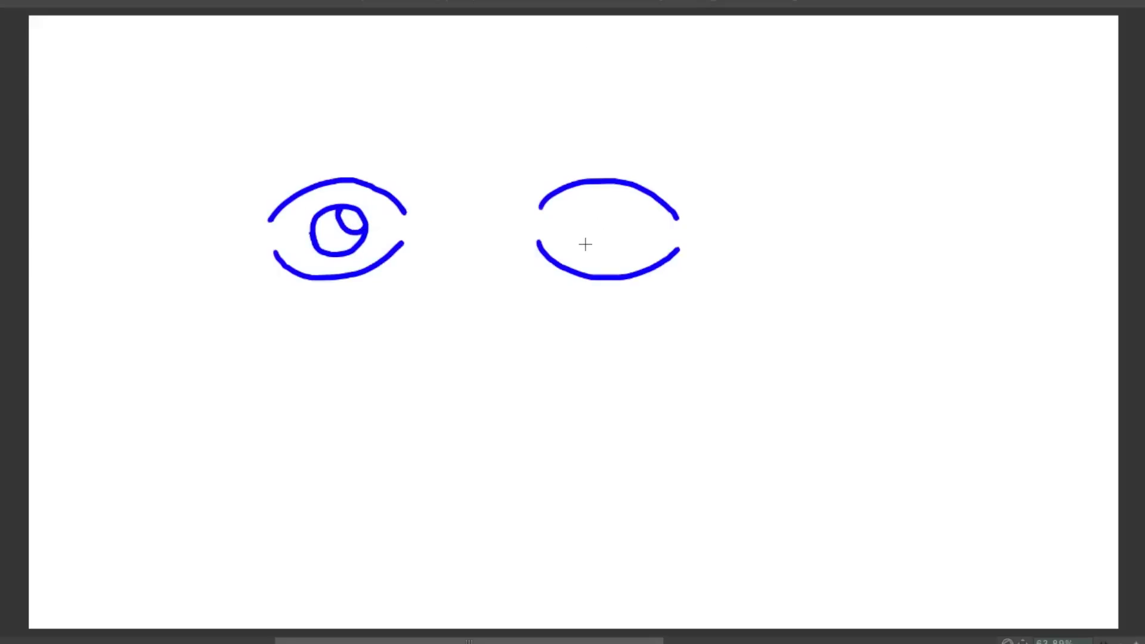
{"action": "mouse_move", "coordinate": [587, 247]}
{"action": "left_mouse_down"}
{"action": "mouse_move", "coordinate": [576, 223]}
{"action": "mouse_move", "coordinate": [609, 195]}
{"action": "mouse_move", "coordinate": [641, 217]}
{"action": "mouse_move", "coordinate": [631, 247]}
{"action": "mouse_move", "coordinate": [600, 256]}
{"action": "mouse_move", "coordinate": [580, 243]}
{"action": "left_mouse_up"}
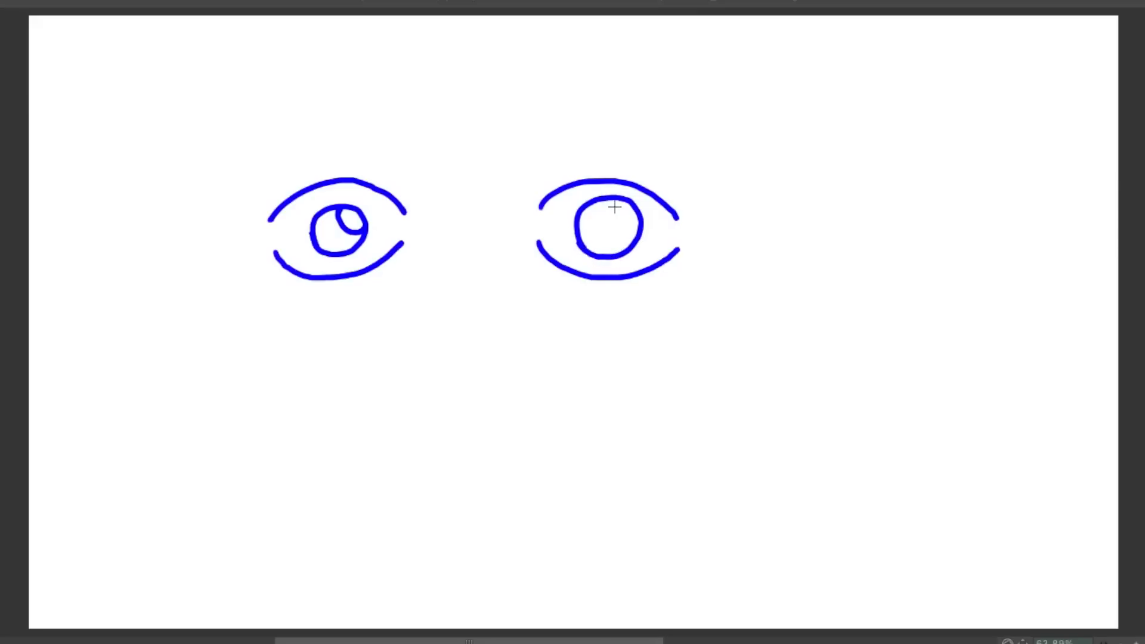
{"action": "mouse_move", "coordinate": [613, 199]}
{"action": "left_mouse_down"}
{"action": "mouse_move", "coordinate": [624, 234]}
{"action": "mouse_move", "coordinate": [638, 231]}
{"action": "mouse_move", "coordinate": [645, 204]}
{"action": "left_mouse_up"}
- Fill both irises solid blue, covering the white specks left in the left iris
{"action": "mouse_move", "coordinate": [318, 219]}
{"action": "left_mouse_down"}
{"action": "mouse_move", "coordinate": [323, 246]}
{"action": "mouse_move", "coordinate": [319, 224]}
{"action": "mouse_move", "coordinate": [334, 249]}
{"action": "mouse_move", "coordinate": [333, 239]}
{"action": "mouse_move", "coordinate": [353, 240]}
{"action": "mouse_move", "coordinate": [324, 227]}
{"action": "left_mouse_up"}
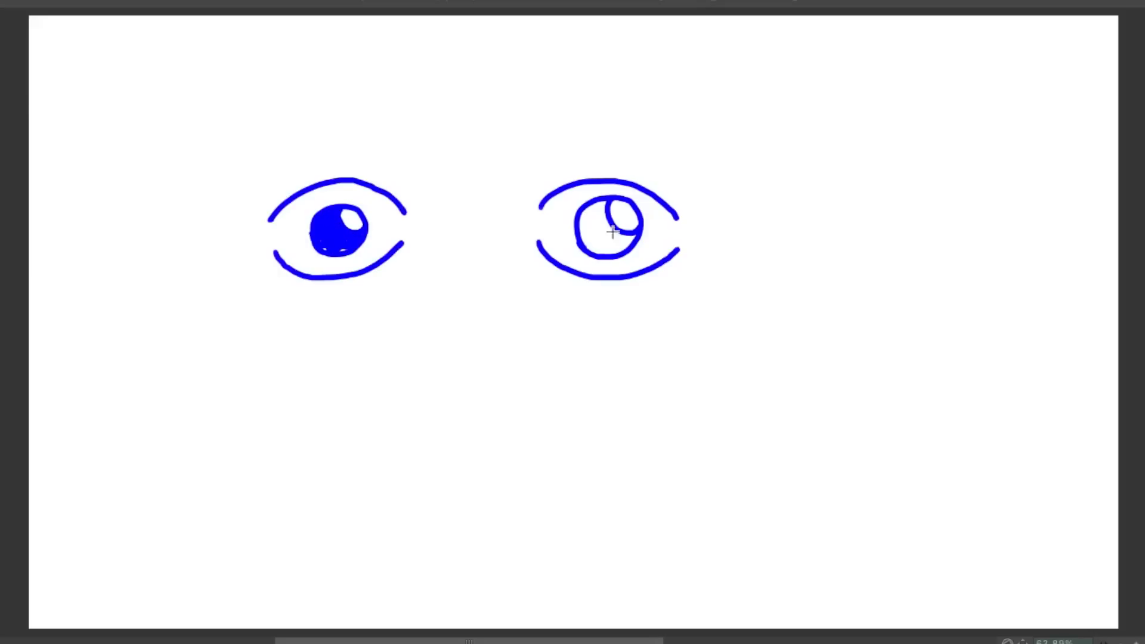
{"action": "mouse_move", "coordinate": [613, 232]}
{"action": "left_mouse_down"}
{"action": "mouse_move", "coordinate": [577, 223]}
{"action": "mouse_move", "coordinate": [597, 204]}
{"action": "mouse_move", "coordinate": [584, 240]}
{"action": "mouse_move", "coordinate": [600, 220]}
{"action": "mouse_move", "coordinate": [604, 247]}
{"action": "mouse_move", "coordinate": [606, 231]}
{"action": "mouse_move", "coordinate": [618, 246]}
{"action": "mouse_move", "coordinate": [634, 240]}
{"action": "mouse_move", "coordinate": [616, 252]}
{"action": "mouse_move", "coordinate": [581, 245]}
{"action": "left_mouse_up"}
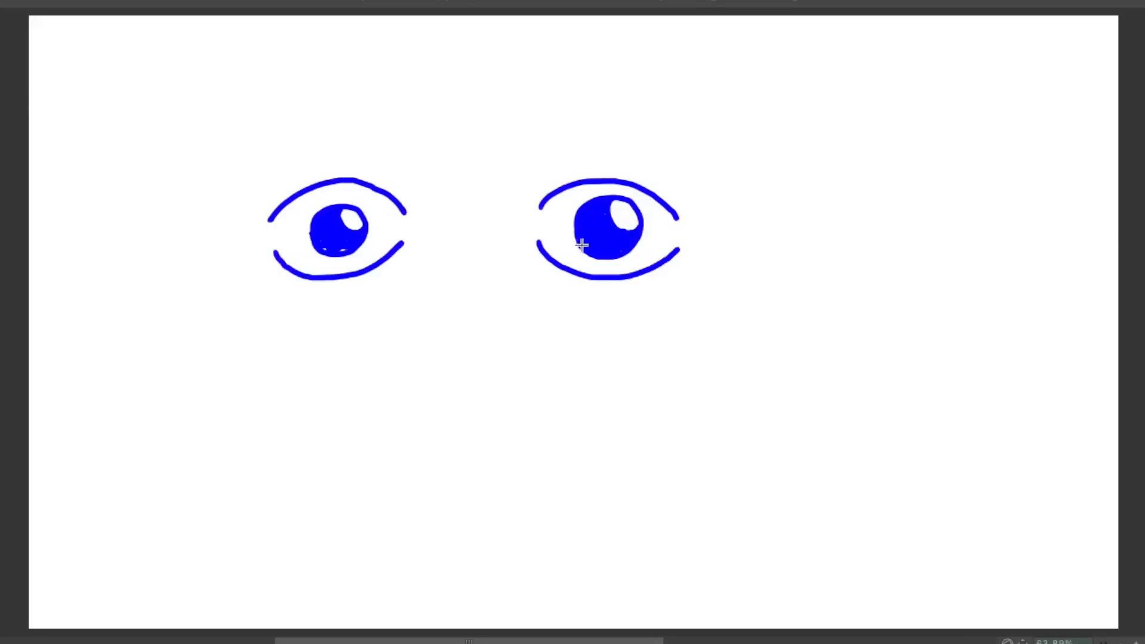
{"action": "mouse_move", "coordinate": [337, 252]}
{"action": "left_mouse_down"}
{"action": "mouse_move", "coordinate": [347, 248]}
{"action": "mouse_move", "coordinate": [318, 239]}
{"action": "mouse_move", "coordinate": [317, 220]}
{"action": "mouse_move", "coordinate": [317, 242]}
{"action": "mouse_move", "coordinate": [315, 224]}
{"action": "left_mouse_up"}
{"action": "key", "text": "Right"}
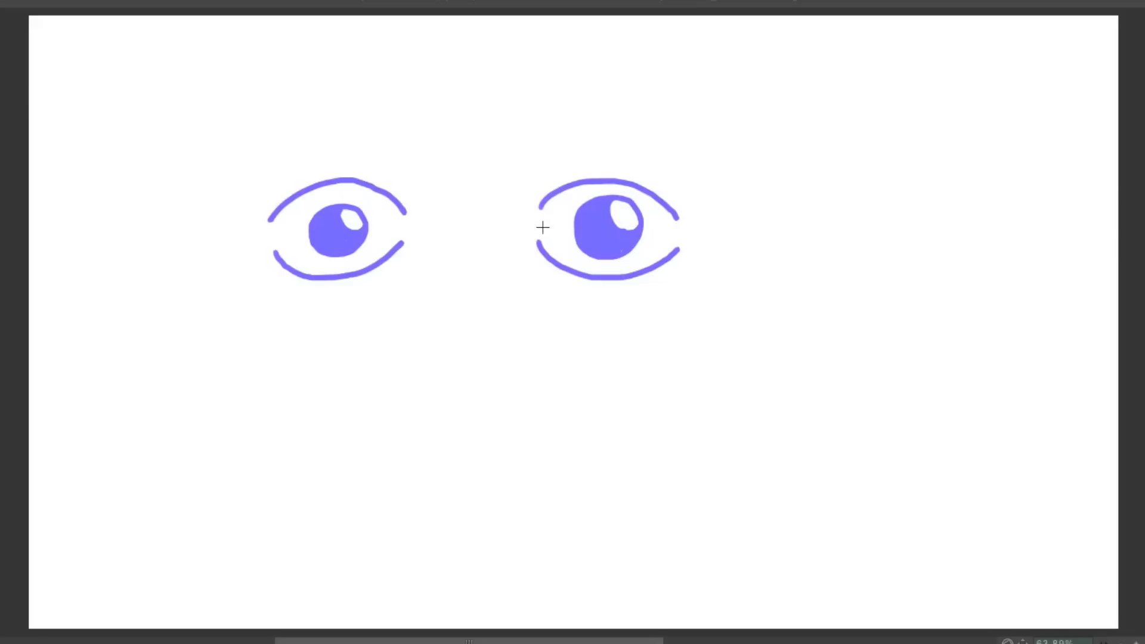
- Draw lowered upper lids across both eyes, redoing the left eye's stroke
{"action": "mouse_move", "coordinate": [558, 240]}
{"action": "left_mouse_down"}
{"action": "mouse_move", "coordinate": [599, 255]}
{"action": "mouse_move", "coordinate": [667, 235]}
{"action": "left_mouse_up"}
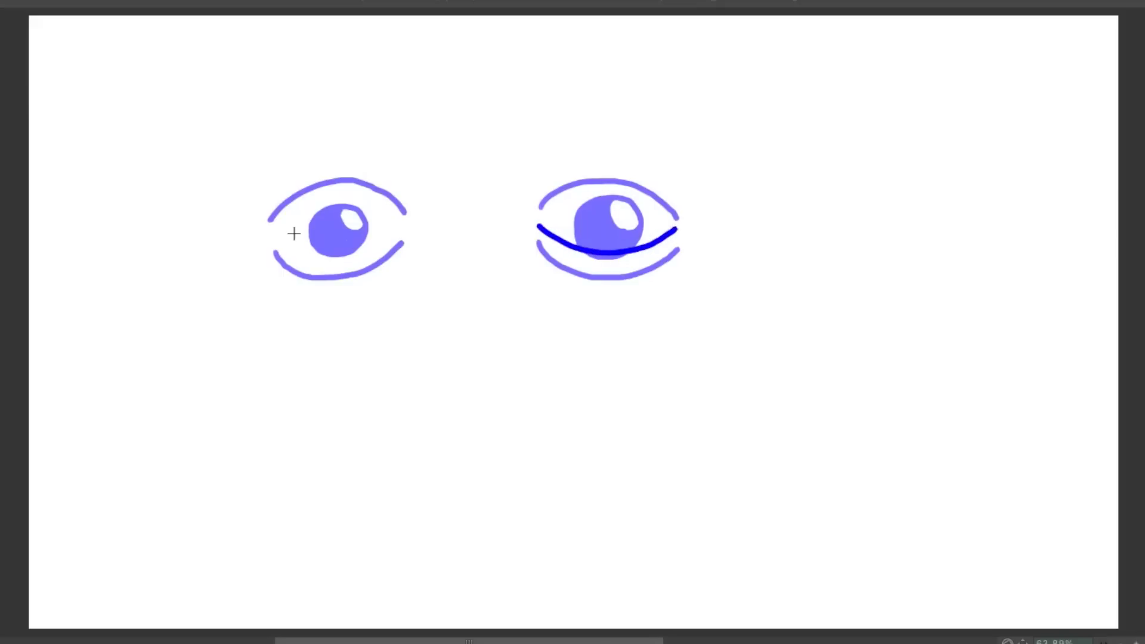
{"action": "left_click_drag", "start_coordinate": [263, 236], "coordinate": [404, 221]}
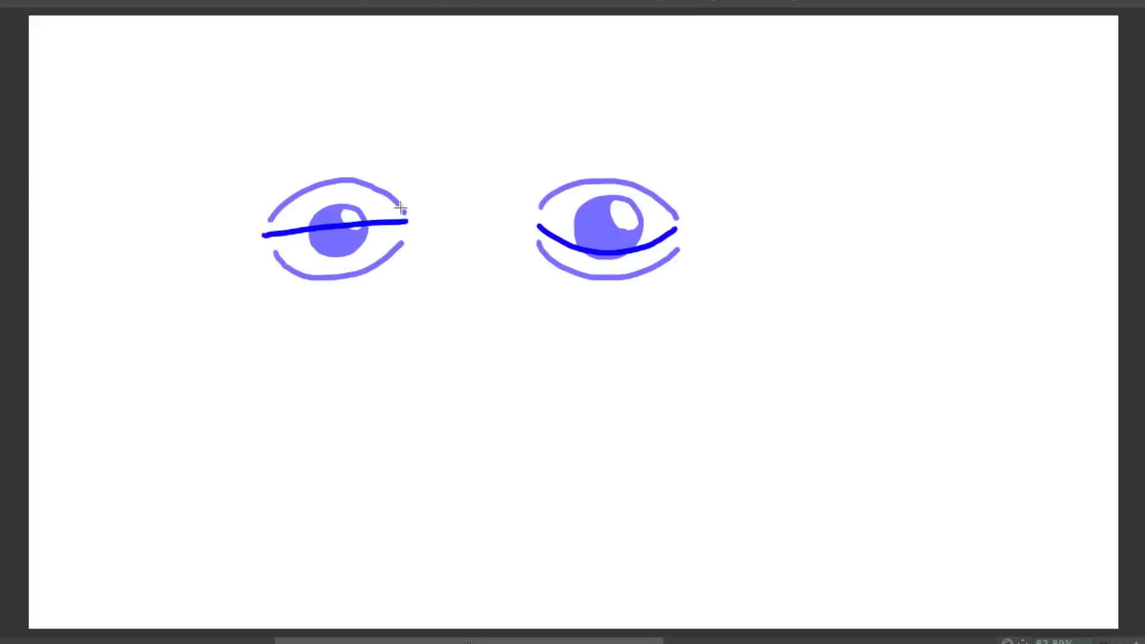
{"action": "key", "text": "ctrl+z"}
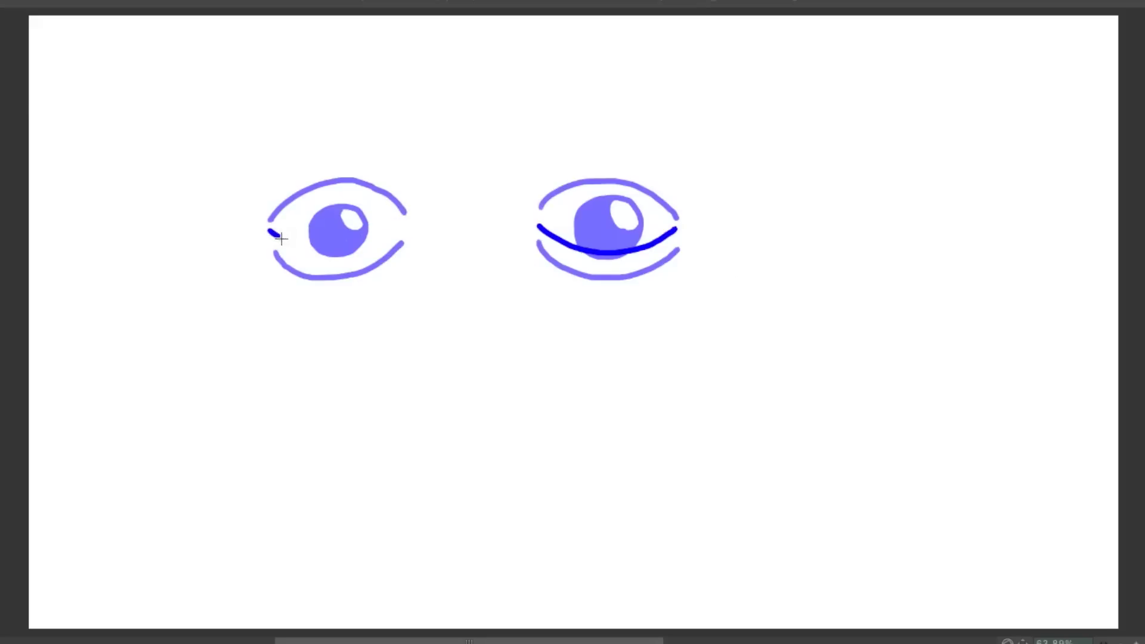
{"action": "mouse_move", "coordinate": [281, 239]}
{"action": "left_mouse_down"}
{"action": "mouse_move", "coordinate": [329, 249]}
{"action": "mouse_move", "coordinate": [398, 224]}
{"action": "left_mouse_up"}
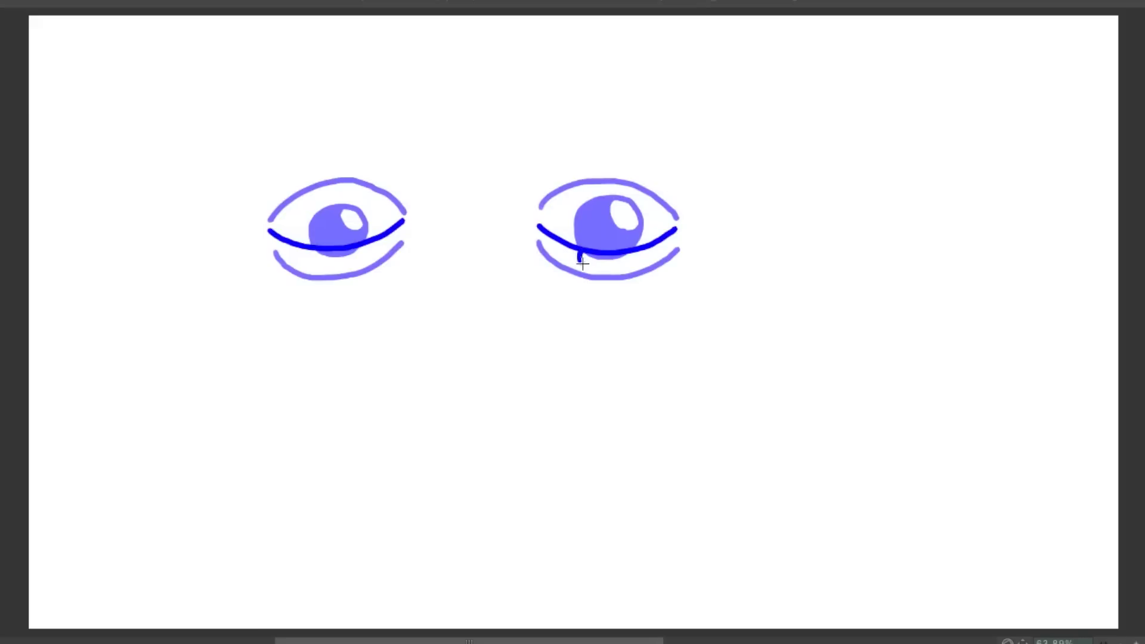
- Outline and fill the iris parts visible below the lids, then add both lower lids
{"action": "left_click_drag", "start_coordinate": [583, 263], "coordinate": [629, 264]}
{"action": "mouse_move", "coordinate": [622, 253]}
{"action": "left_mouse_down"}
{"action": "mouse_move", "coordinate": [613, 266]}
{"action": "mouse_move", "coordinate": [591, 257]}
{"action": "left_mouse_up"}
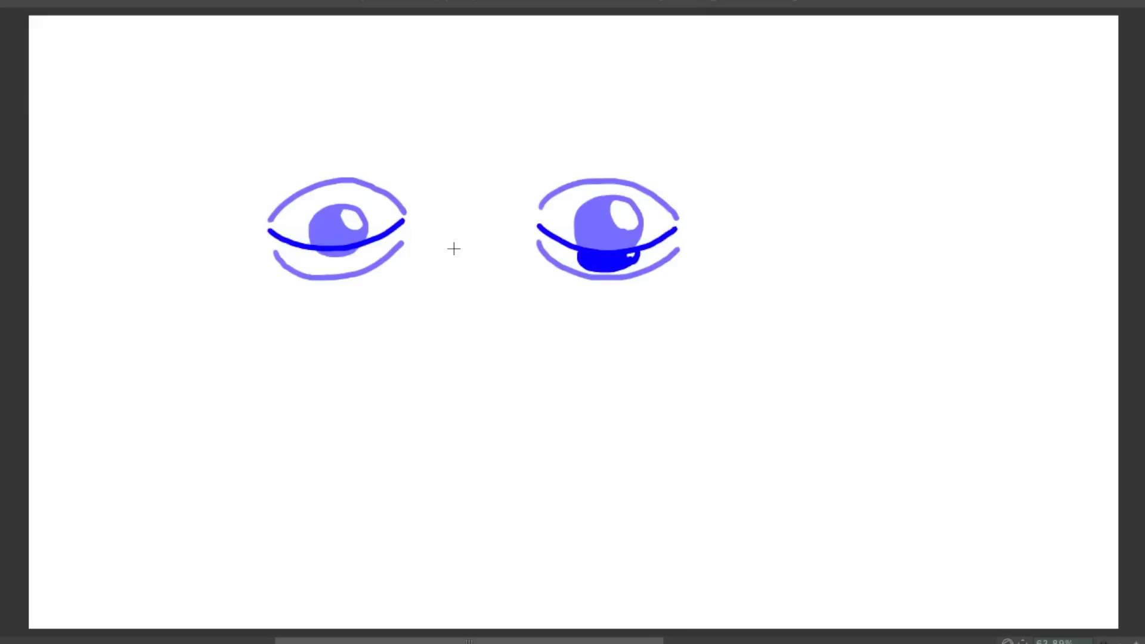
{"action": "mouse_move", "coordinate": [313, 260]}
{"action": "left_mouse_down"}
{"action": "mouse_move", "coordinate": [339, 271]}
{"action": "mouse_move", "coordinate": [362, 258]}
{"action": "left_mouse_up"}
{"action": "mouse_move", "coordinate": [350, 249]}
{"action": "left_mouse_down"}
{"action": "mouse_move", "coordinate": [327, 267]}
{"action": "mouse_move", "coordinate": [339, 253]}
{"action": "mouse_move", "coordinate": [316, 246]}
{"action": "left_mouse_up"}
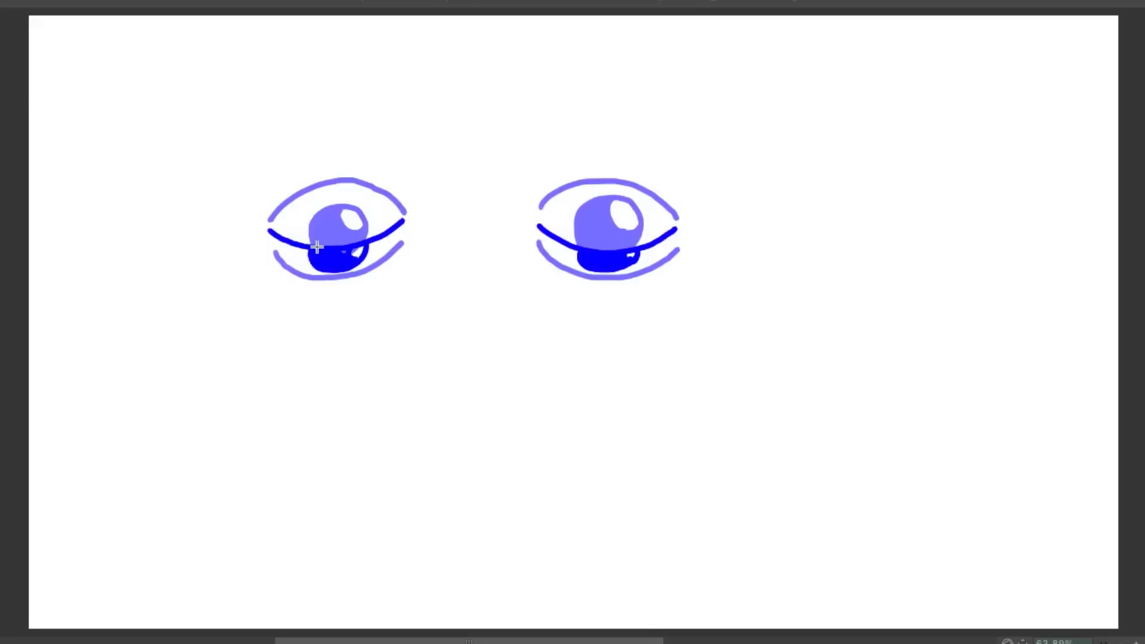
{"action": "left_click_drag", "start_coordinate": [538, 244], "coordinate": [689, 250]}
{"action": "left_click_drag", "start_coordinate": [273, 252], "coordinate": [405, 239]}
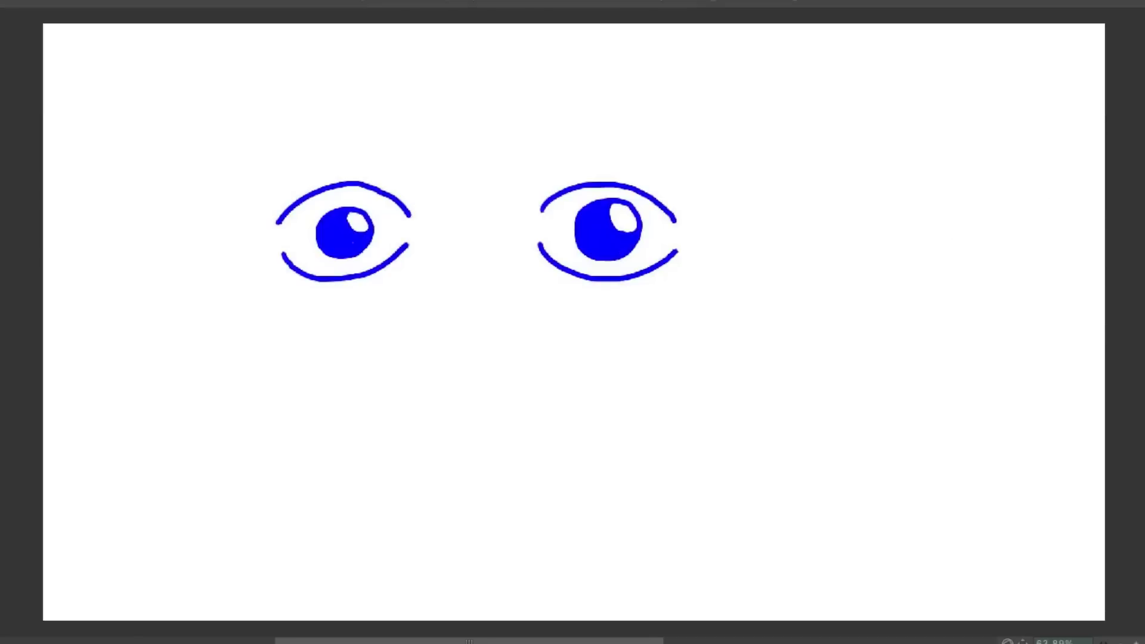
- Show the neighbouring frame as an onion-skin ghost
{"action": "key", "text": "Right"}
- Preview the blink, then draw closing lid lines across both eyes
{"action": "key", "text": "Left"}
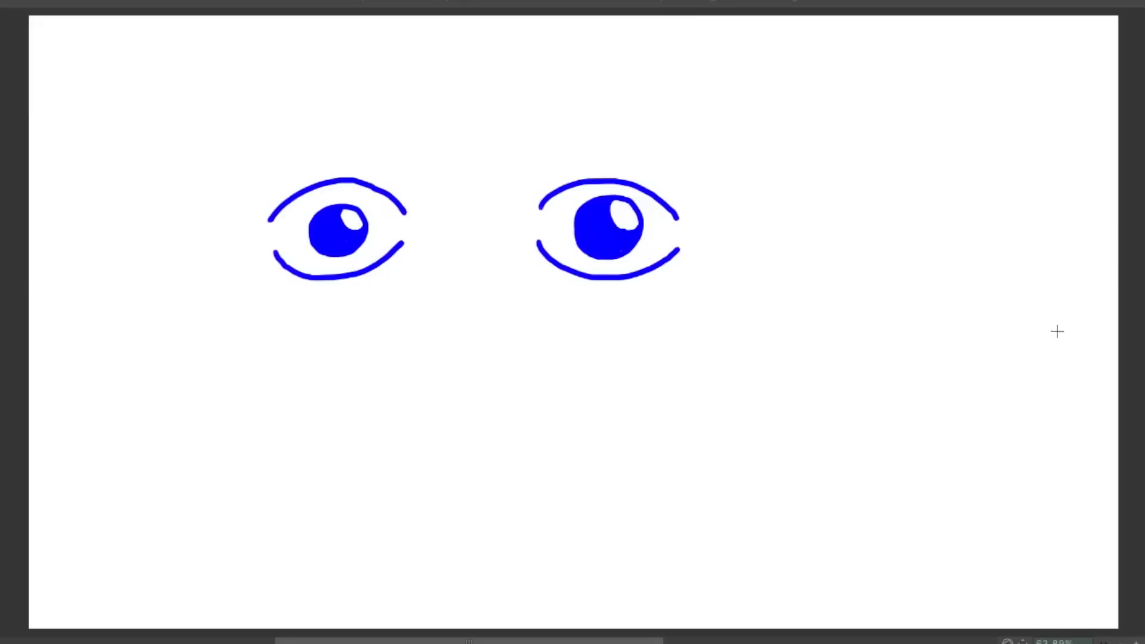
{"action": "key", "text": "space"}
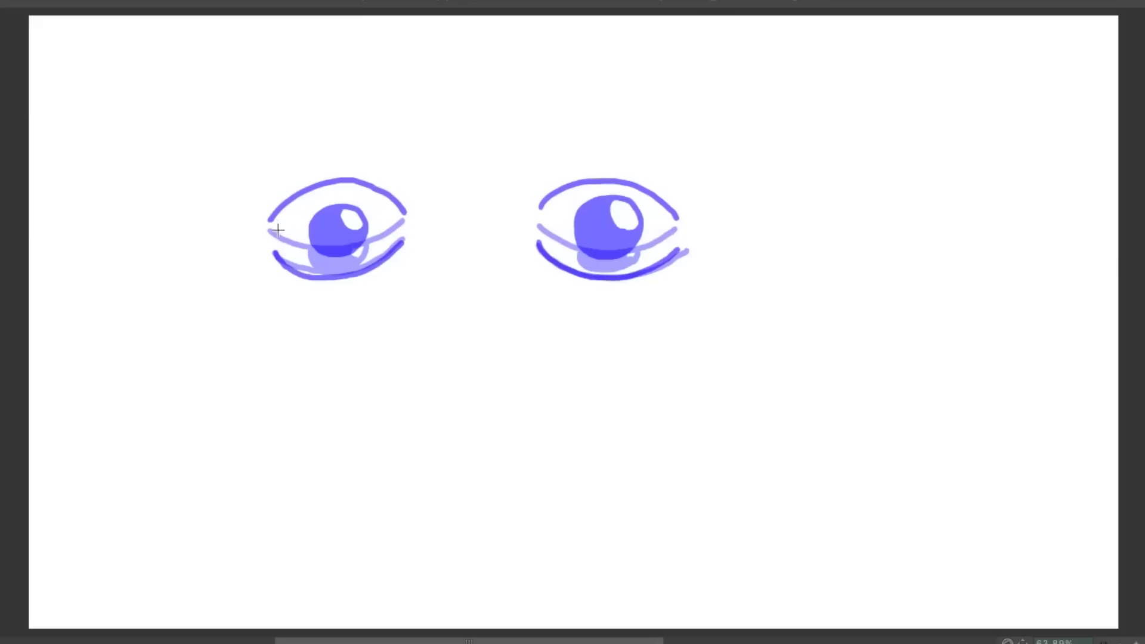
{"action": "mouse_move", "coordinate": [265, 229]}
{"action": "left_mouse_down"}
{"action": "mouse_move", "coordinate": [400, 224]}
{"action": "mouse_move", "coordinate": [276, 223]}
{"action": "mouse_move", "coordinate": [311, 237]}
{"action": "mouse_move", "coordinate": [316, 261]}
{"action": "mouse_move", "coordinate": [333, 266]}
{"action": "mouse_move", "coordinate": [349, 263]}
{"action": "mouse_move", "coordinate": [366, 231]}
{"action": "mouse_move", "coordinate": [325, 218]}
{"action": "mouse_move", "coordinate": [310, 242]}
{"action": "mouse_move", "coordinate": [319, 262]}
{"action": "mouse_move", "coordinate": [359, 254]}
{"action": "mouse_move", "coordinate": [360, 227]}
{"action": "mouse_move", "coordinate": [329, 218]}
{"action": "mouse_move", "coordinate": [353, 219]}
{"action": "mouse_move", "coordinate": [358, 247]}
{"action": "mouse_move", "coordinate": [343, 231]}
{"action": "mouse_move", "coordinate": [348, 251]}
{"action": "mouse_move", "coordinate": [333, 252]}
{"action": "mouse_move", "coordinate": [320, 235]}
{"action": "mouse_move", "coordinate": [335, 221]}
{"action": "mouse_move", "coordinate": [331, 246]}
{"action": "mouse_move", "coordinate": [288, 268]}
{"action": "mouse_move", "coordinate": [310, 277]}
{"action": "mouse_move", "coordinate": [345, 276]}
{"action": "mouse_move", "coordinate": [409, 241]}
{"action": "left_mouse_up"}
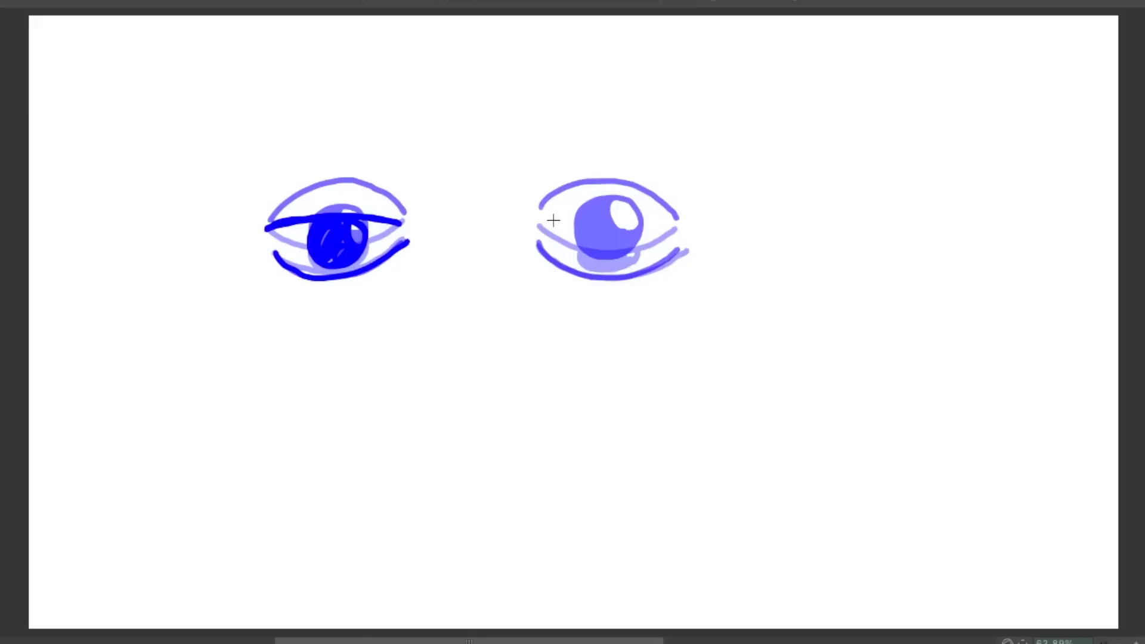
{"action": "mouse_move", "coordinate": [538, 218]}
{"action": "left_mouse_down"}
{"action": "mouse_move", "coordinate": [650, 216]}
{"action": "mouse_move", "coordinate": [672, 230]}
{"action": "mouse_move", "coordinate": [552, 213]}
{"action": "mouse_move", "coordinate": [580, 222]}
{"action": "mouse_move", "coordinate": [575, 250]}
{"action": "mouse_move", "coordinate": [605, 266]}
{"action": "mouse_move", "coordinate": [637, 243]}
{"action": "mouse_move", "coordinate": [637, 223]}
{"action": "left_mouse_up"}
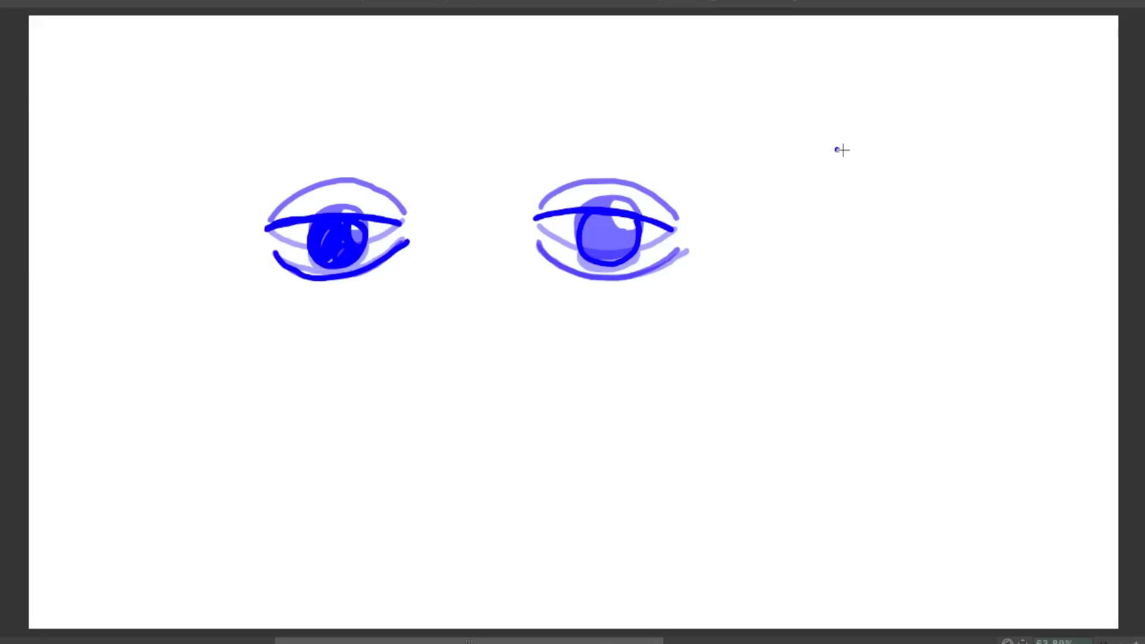
- Sketch a side-view eye with its curved outline, bulging cornea and lid line
{"action": "mouse_move", "coordinate": [843, 150]}
{"action": "left_mouse_down"}
{"action": "mouse_move", "coordinate": [887, 206]}
{"action": "mouse_move", "coordinate": [873, 278]}
{"action": "left_mouse_up"}
{"action": "left_click_drag", "start_coordinate": [887, 197], "coordinate": [887, 232]}
{"action": "mouse_move", "coordinate": [885, 167]}
{"action": "left_mouse_down"}
{"action": "mouse_move", "coordinate": [819, 196]}
{"action": "mouse_move", "coordinate": [857, 276]}
{"action": "left_mouse_up"}
{"action": "mouse_move", "coordinate": [881, 196]}
{"action": "left_mouse_down"}
{"action": "mouse_move", "coordinate": [883, 238]}
{"action": "mouse_move", "coordinate": [884, 220]}
{"action": "left_mouse_up"}
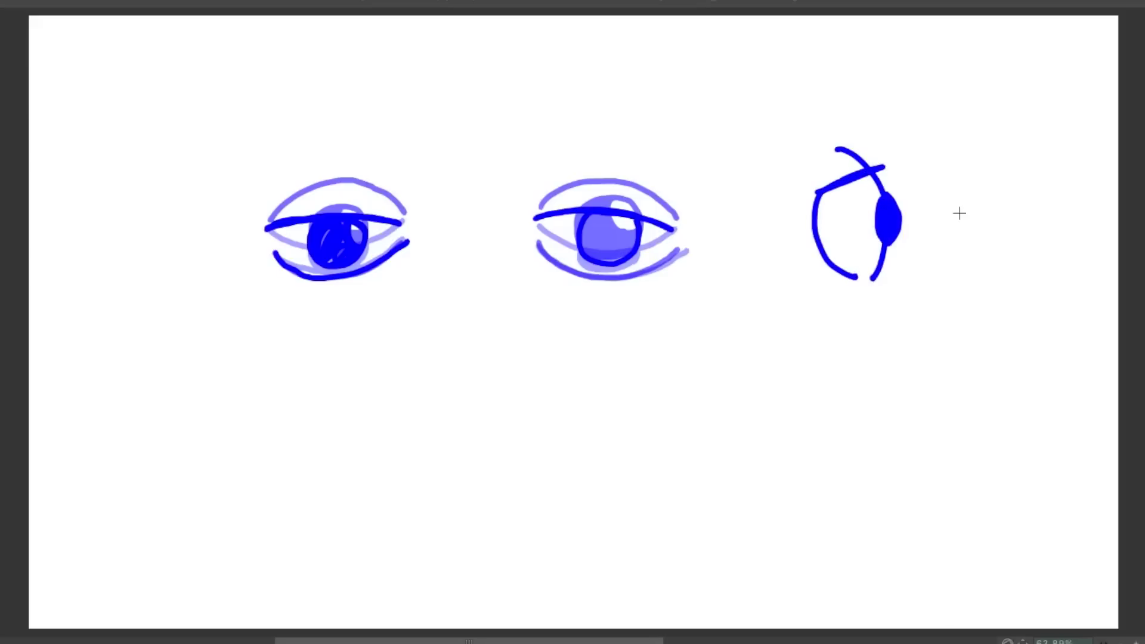
- Refine the side view's cornea bulge and draw a front-view eyeball plus a lower eyeball with lid and pupil
{"action": "left_click_drag", "start_coordinate": [889, 237], "coordinate": [887, 251]}
{"action": "mouse_move", "coordinate": [893, 217]}
{"action": "left_mouse_down"}
{"action": "mouse_move", "coordinate": [878, 265]}
{"action": "mouse_move", "coordinate": [885, 228]}
{"action": "mouse_move", "coordinate": [878, 254]}
{"action": "left_mouse_up"}
{"action": "mouse_move", "coordinate": [951, 261]}
{"action": "left_mouse_down"}
{"action": "mouse_move", "coordinate": [1037, 224]}
{"action": "mouse_move", "coordinate": [956, 274]}
{"action": "mouse_move", "coordinate": [1034, 217]}
{"action": "mouse_move", "coordinate": [1000, 283]}
{"action": "mouse_move", "coordinate": [1019, 217]}
{"action": "mouse_move", "coordinate": [1008, 242]}
{"action": "left_mouse_up"}
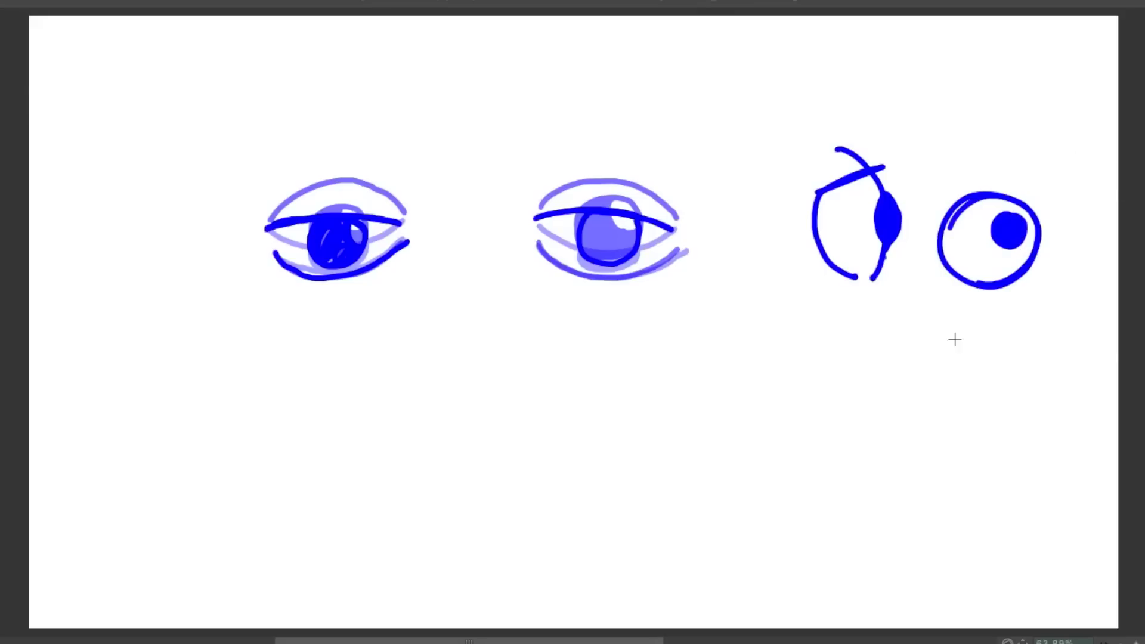
{"action": "mouse_move", "coordinate": [955, 339]}
{"action": "left_mouse_down"}
{"action": "mouse_move", "coordinate": [949, 360]}
{"action": "mouse_move", "coordinate": [957, 335]}
{"action": "left_mouse_up"}
{"action": "mouse_move", "coordinate": [955, 337]}
{"action": "left_mouse_down"}
{"action": "mouse_move", "coordinate": [1027, 329]}
{"action": "mouse_move", "coordinate": [1014, 406]}
{"action": "left_mouse_up"}
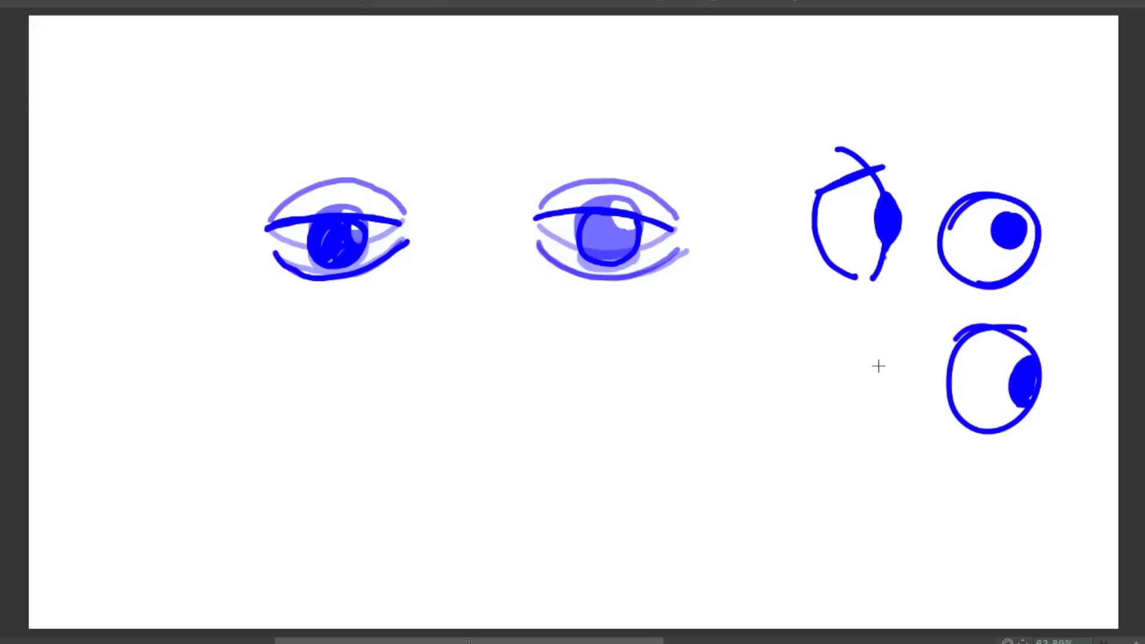
- Add gaze-direction arrows at the eyeballs, fill the lower pupil, and start another eyeball outline
{"action": "left_click_drag", "start_coordinate": [879, 365], "coordinate": [921, 369]}
{"action": "mouse_move", "coordinate": [912, 360]}
{"action": "left_mouse_down"}
{"action": "mouse_move", "coordinate": [927, 370]}
{"action": "mouse_move", "coordinate": [922, 385]}
{"action": "mouse_move", "coordinate": [932, 376]}
{"action": "left_mouse_up"}
{"action": "mouse_move", "coordinate": [1096, 277]}
{"action": "left_mouse_down"}
{"action": "mouse_move", "coordinate": [1063, 261]}
{"action": "mouse_move", "coordinate": [1074, 251]}
{"action": "mouse_move", "coordinate": [1063, 262]}
{"action": "left_mouse_up"}
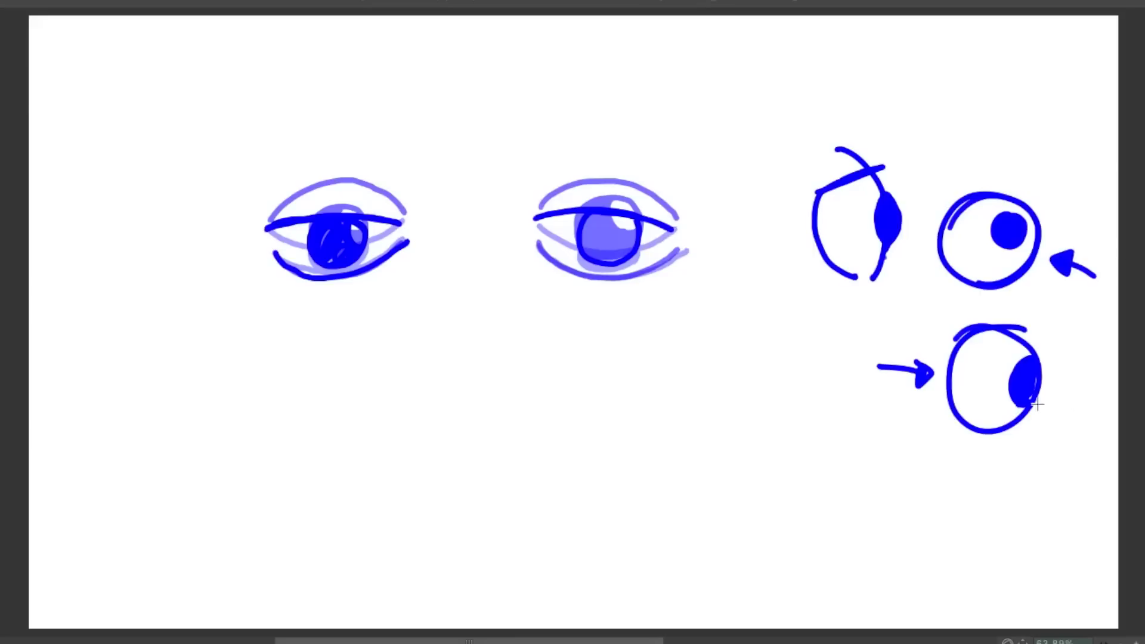
{"action": "mouse_move", "coordinate": [1038, 405]}
{"action": "left_mouse_down"}
{"action": "mouse_move", "coordinate": [1024, 367]}
{"action": "mouse_move", "coordinate": [1021, 392]}
{"action": "left_mouse_up"}
{"action": "mouse_move", "coordinate": [1083, 357]}
{"action": "left_mouse_down"}
{"action": "mouse_move", "coordinate": [1071, 389]}
{"action": "mouse_move", "coordinate": [1123, 367]}
{"action": "mouse_move", "coordinate": [1113, 414]}
{"action": "left_mouse_up"}
{"action": "mouse_move", "coordinate": [1014, 109]}
{"action": "left_mouse_down"}
{"action": "mouse_move", "coordinate": [1001, 160]}
{"action": "mouse_move", "coordinate": [1011, 173]}
{"action": "left_mouse_up"}
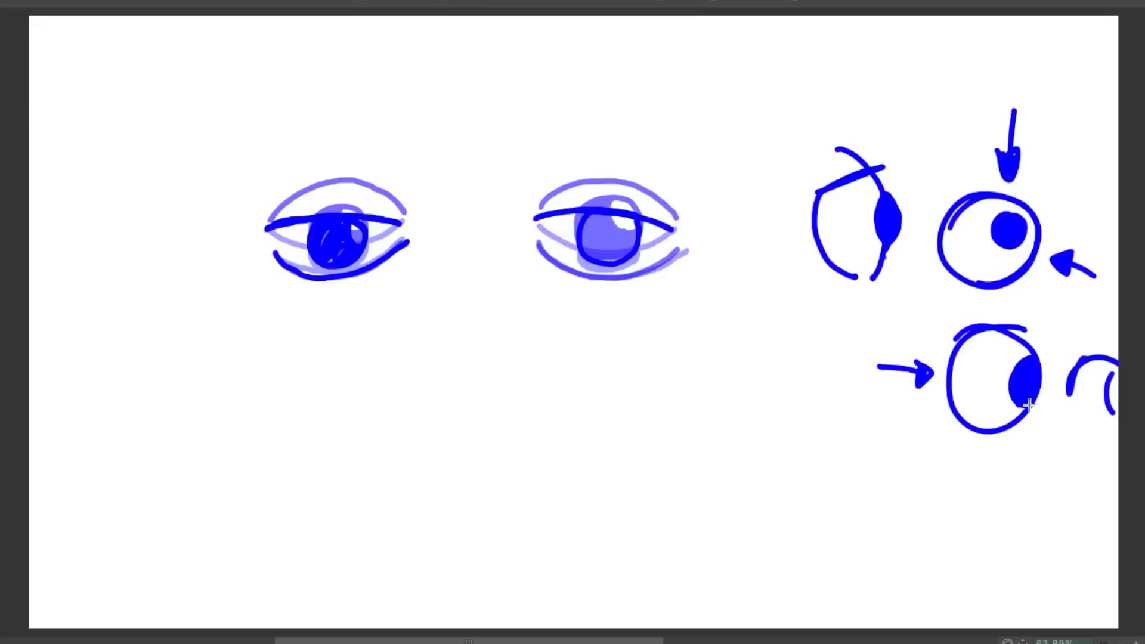
{"action": "mouse_move", "coordinate": [965, 521]}
{"action": "left_mouse_down"}
{"action": "mouse_move", "coordinate": [974, 448]}
{"action": "mouse_move", "coordinate": [987, 454]}
{"action": "left_mouse_up"}
- Enlarge the lower pupil, then select and delete the eyeball sketches and arrows at right
{"action": "left_click_drag", "start_coordinate": [1024, 367], "coordinate": [1031, 359]}
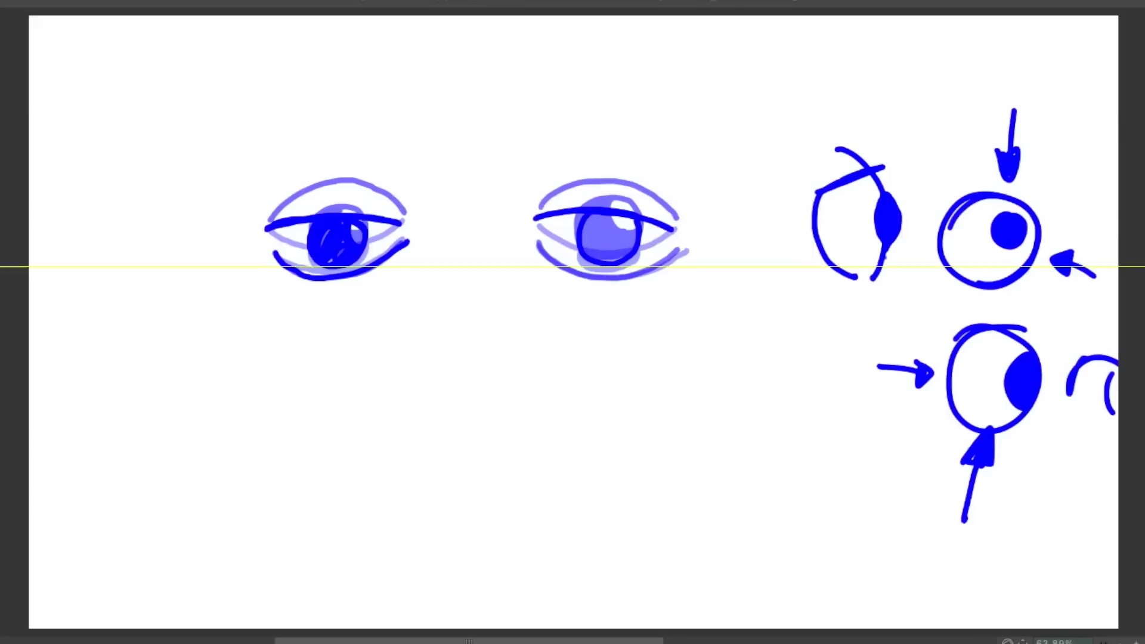
{"action": "mouse_move", "coordinate": [1075, 461]}
{"action": "left_mouse_down"}
{"action": "mouse_move", "coordinate": [762, 136]}
{"action": "mouse_move", "coordinate": [1109, 504]}
{"action": "mouse_move", "coordinate": [1083, 471]}
{"action": "left_mouse_up"}
{"action": "key", "text": "Delete"}
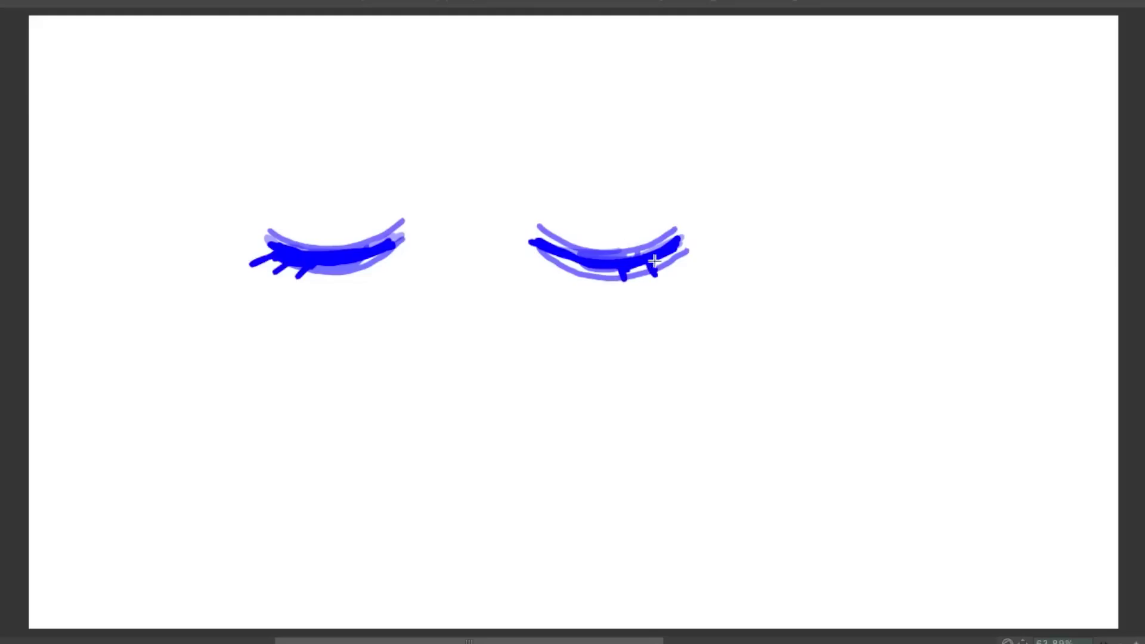
- Paint solid lashes under the closed right eye, flipping between open and closed frames to check the blink
{"action": "left_click_drag", "start_coordinate": [604, 262], "coordinate": [607, 277]}
{"action": "key", "text": "Left"}
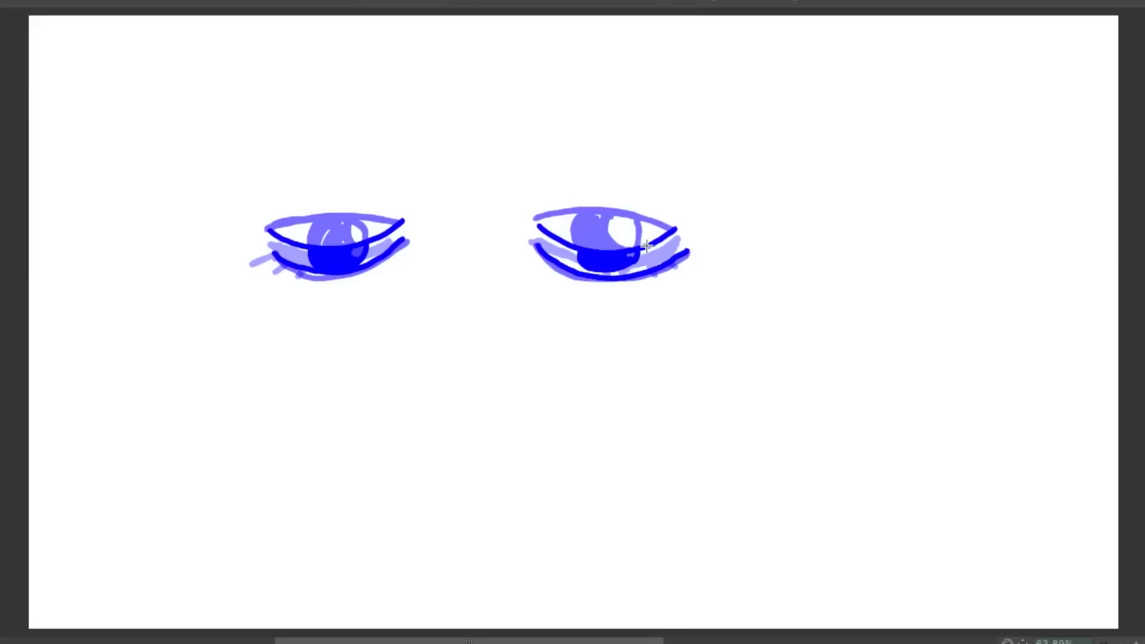
{"action": "key", "text": "Right"}
{"action": "key", "text": "Left"}
{"action": "key", "text": "Right"}
{"action": "mouse_move", "coordinate": [614, 264]}
{"action": "left_mouse_down"}
{"action": "mouse_move", "coordinate": [623, 280]}
{"action": "mouse_move", "coordinate": [677, 265]}
{"action": "left_mouse_up"}
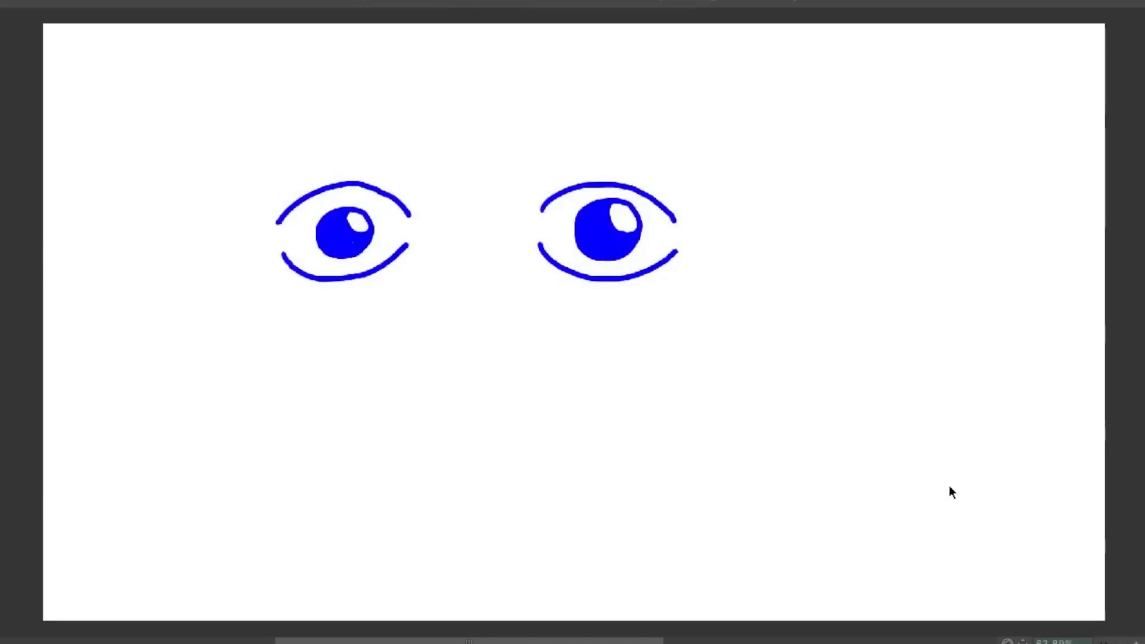
{"action": "key", "text": "space"}
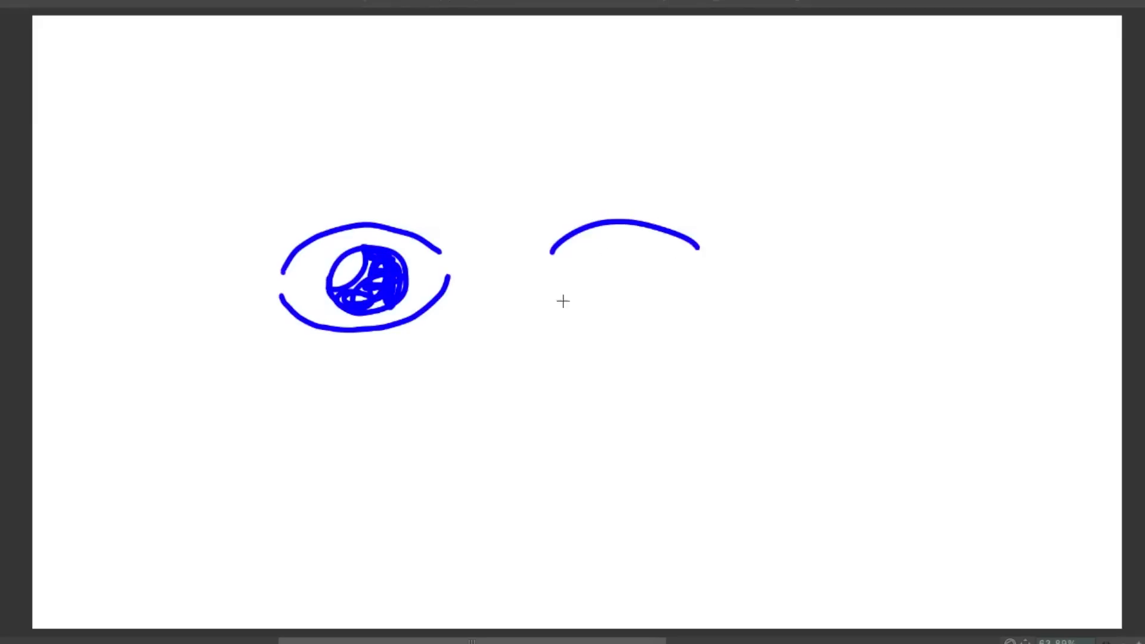
- Draw the second eye's upper and lower lids and its pupil
{"action": "mouse_move", "coordinate": [554, 298]}
{"action": "left_mouse_down"}
{"action": "mouse_move", "coordinate": [669, 304]}
{"action": "mouse_move", "coordinate": [696, 282]}
{"action": "left_mouse_up"}
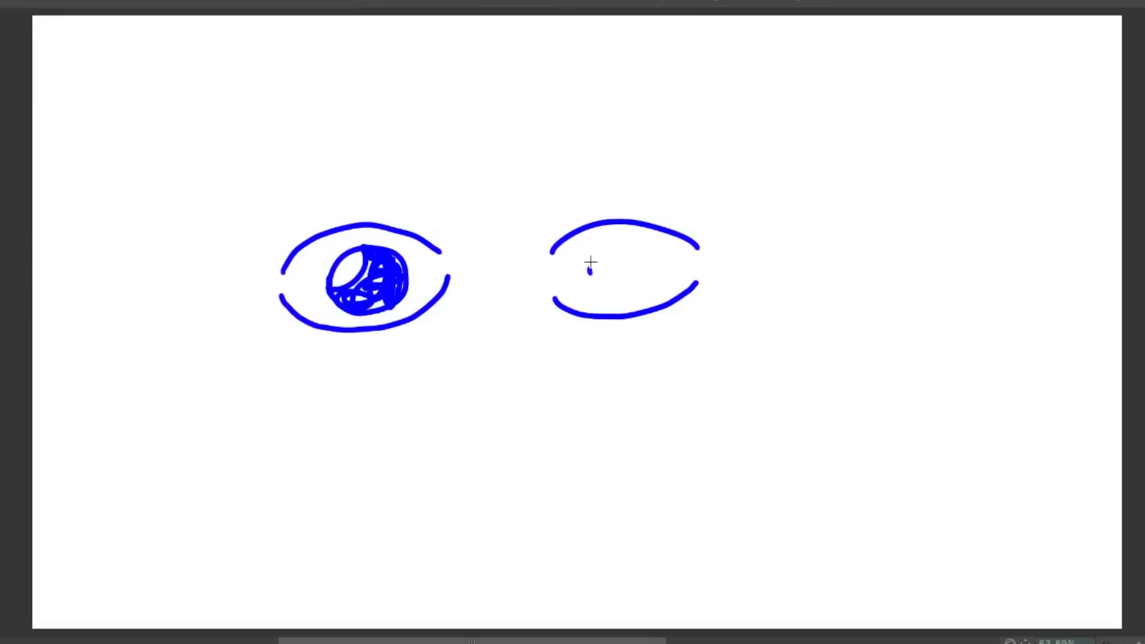
{"action": "mouse_move", "coordinate": [590, 262]}
{"action": "left_mouse_down"}
{"action": "mouse_move", "coordinate": [639, 259]}
{"action": "mouse_move", "coordinate": [614, 291]}
{"action": "mouse_move", "coordinate": [606, 243]}
{"action": "mouse_move", "coordinate": [625, 288]}
{"action": "mouse_move", "coordinate": [640, 244]}
{"action": "mouse_move", "coordinate": [602, 285]}
{"action": "mouse_move", "coordinate": [590, 263]}
{"action": "mouse_move", "coordinate": [621, 251]}
{"action": "mouse_move", "coordinate": [627, 268]}
{"action": "mouse_move", "coordinate": [607, 279]}
{"action": "mouse_move", "coordinate": [629, 261]}
{"action": "mouse_move", "coordinate": [609, 280]}
{"action": "mouse_move", "coordinate": [636, 267]}
{"action": "left_mouse_up"}
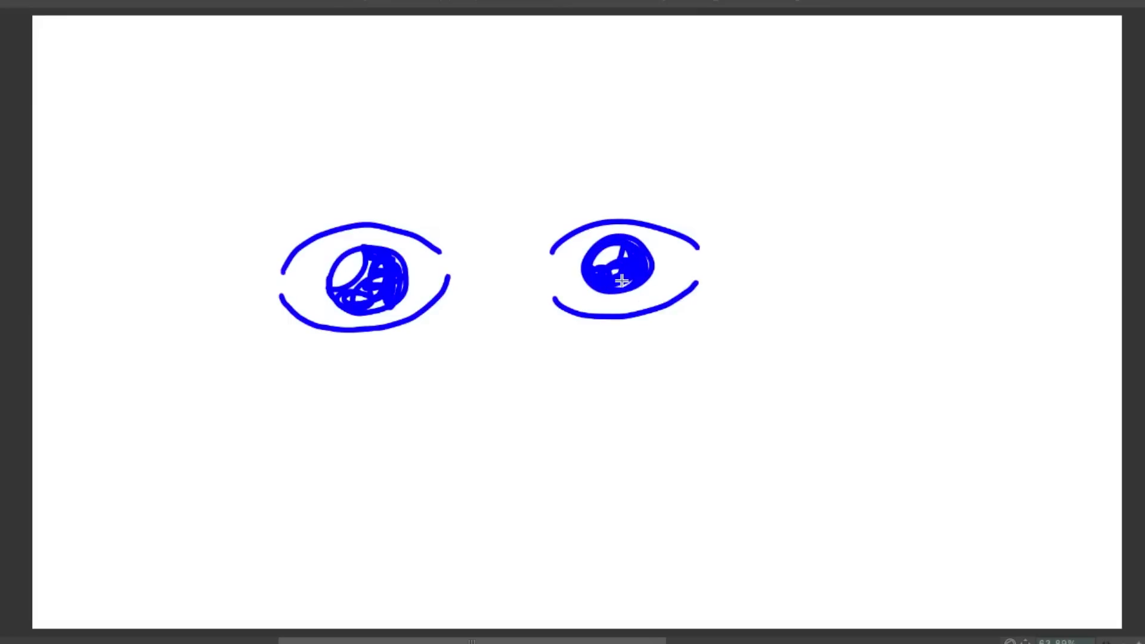
{"action": "key", "text": "Delete"}
{"action": "key", "text": "ctrl+z"}
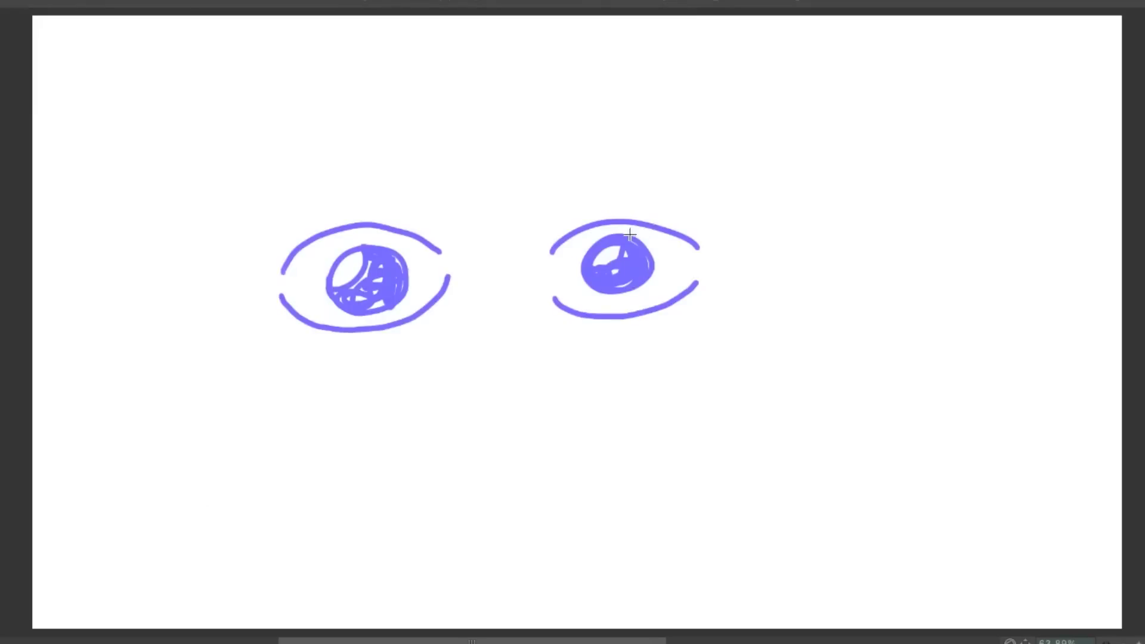
- On a new frame, draw lowered lids across both eyes, trace their outlines, and thicken the right upper lid
{"action": "mouse_move", "coordinate": [556, 273]}
{"action": "left_mouse_down"}
{"action": "mouse_move", "coordinate": [681, 269]}
{"action": "mouse_move", "coordinate": [625, 281]}
{"action": "mouse_move", "coordinate": [552, 272]}
{"action": "mouse_move", "coordinate": [674, 271]}
{"action": "mouse_move", "coordinate": [612, 281]}
{"action": "mouse_move", "coordinate": [577, 276]}
{"action": "mouse_move", "coordinate": [693, 264]}
{"action": "mouse_move", "coordinate": [572, 274]}
{"action": "left_mouse_up"}
{"action": "mouse_move", "coordinate": [287, 279]}
{"action": "left_mouse_down"}
{"action": "mouse_move", "coordinate": [328, 292]}
{"action": "mouse_move", "coordinate": [427, 269]}
{"action": "mouse_move", "coordinate": [359, 293]}
{"action": "mouse_move", "coordinate": [286, 283]}
{"action": "mouse_move", "coordinate": [378, 296]}
{"action": "mouse_move", "coordinate": [423, 275]}
{"action": "mouse_move", "coordinate": [324, 290]}
{"action": "mouse_move", "coordinate": [437, 270]}
{"action": "mouse_move", "coordinate": [403, 231]}
{"action": "mouse_move", "coordinate": [454, 263]}
{"action": "left_mouse_up"}
{"action": "mouse_move", "coordinate": [280, 298]}
{"action": "left_mouse_down"}
{"action": "mouse_move", "coordinate": [439, 292]}
{"action": "mouse_move", "coordinate": [449, 280]}
{"action": "left_mouse_up"}
{"action": "mouse_move", "coordinate": [555, 251]}
{"action": "left_mouse_down"}
{"action": "mouse_move", "coordinate": [601, 225]}
{"action": "mouse_move", "coordinate": [702, 247]}
{"action": "left_mouse_up"}
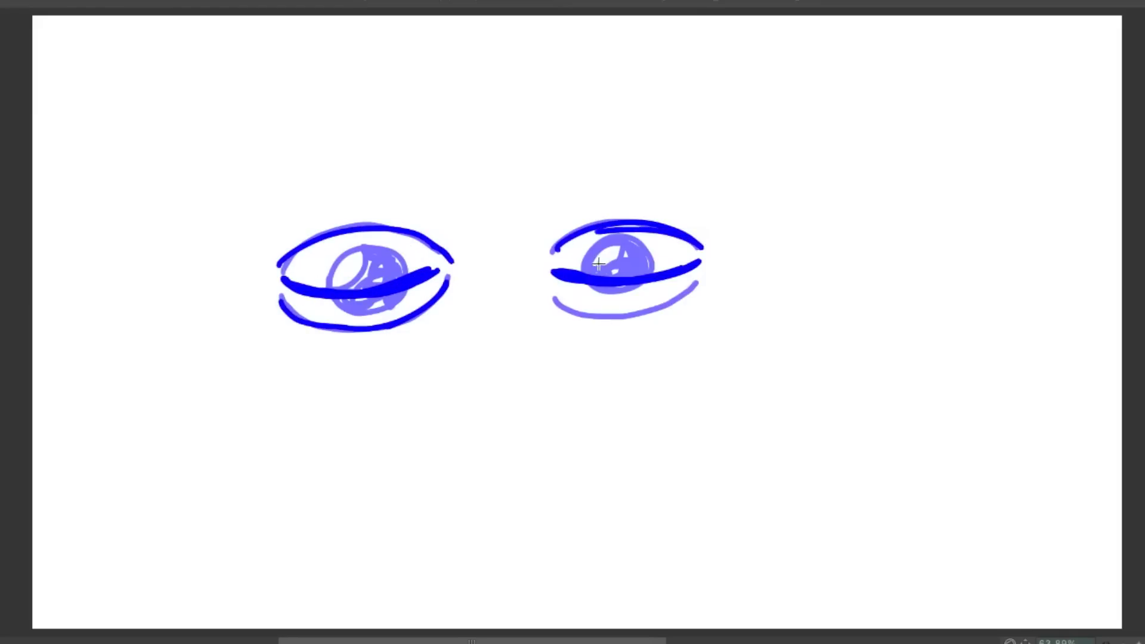
{"action": "mouse_move", "coordinate": [549, 298]}
{"action": "left_mouse_down"}
{"action": "mouse_move", "coordinate": [569, 308]}
{"action": "mouse_move", "coordinate": [692, 288]}
{"action": "left_mouse_up"}
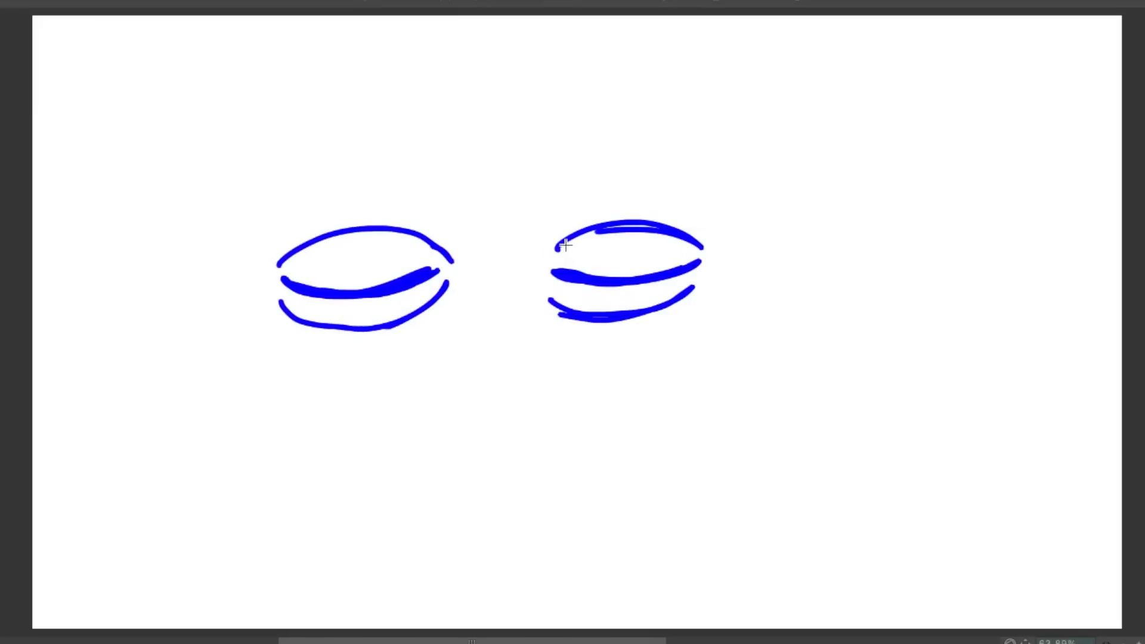
{"action": "mouse_move", "coordinate": [565, 245]}
{"action": "left_mouse_down"}
{"action": "mouse_move", "coordinate": [646, 228]}
{"action": "mouse_move", "coordinate": [700, 244]}
{"action": "left_mouse_up"}
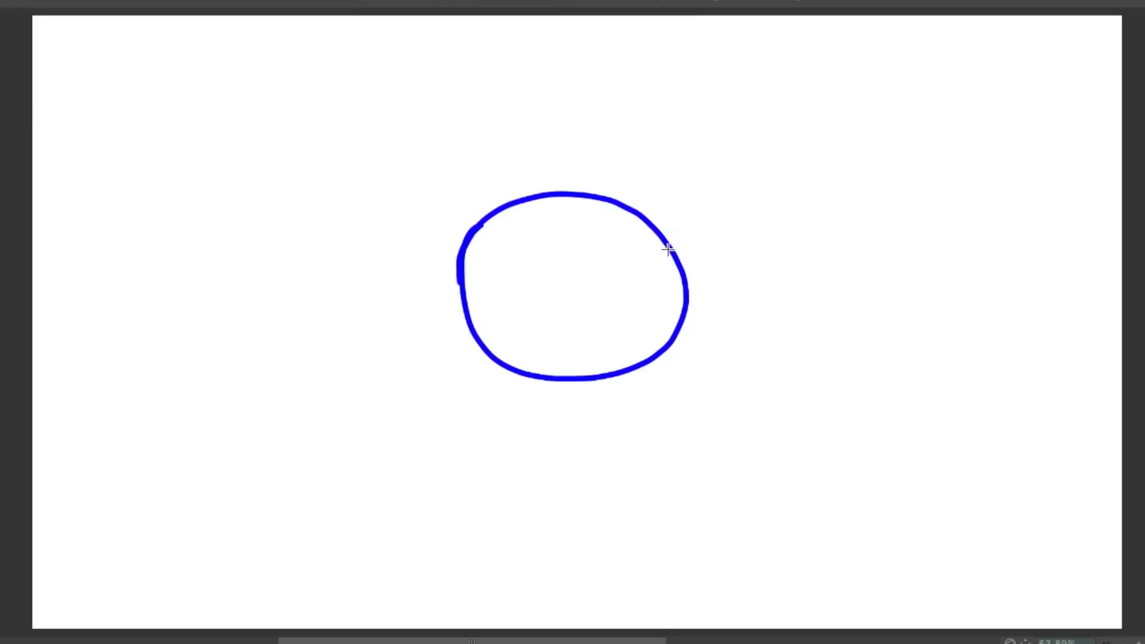
- Paint a filled crescent pupil at the eyeball's right edge
{"action": "mouse_move", "coordinate": [666, 246]}
{"action": "left_mouse_down"}
{"action": "mouse_move", "coordinate": [645, 282]}
{"action": "mouse_move", "coordinate": [652, 305]}
{"action": "mouse_move", "coordinate": [680, 320]}
{"action": "mouse_move", "coordinate": [649, 308]}
{"action": "mouse_move", "coordinate": [647, 263]}
{"action": "mouse_move", "coordinate": [668, 249]}
{"action": "mouse_move", "coordinate": [685, 309]}
{"action": "left_mouse_up"}
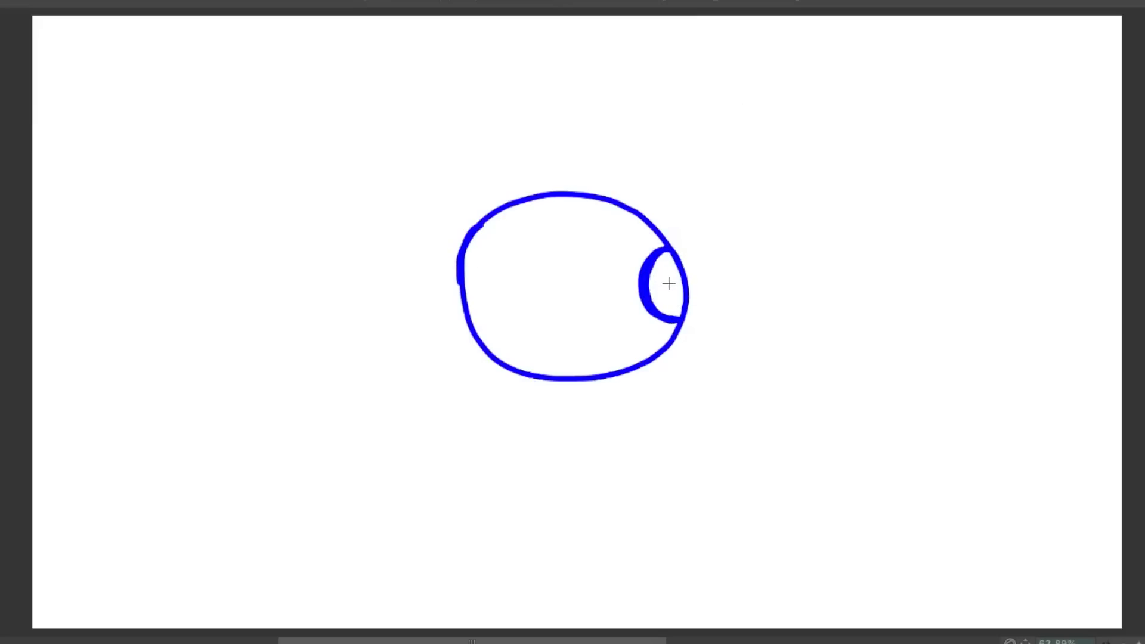
{"action": "mouse_move", "coordinate": [659, 254]}
{"action": "left_mouse_down"}
{"action": "mouse_move", "coordinate": [688, 259]}
{"action": "mouse_move", "coordinate": [671, 247]}
{"action": "mouse_move", "coordinate": [687, 274]}
{"action": "mouse_move", "coordinate": [687, 262]}
{"action": "mouse_move", "coordinate": [683, 309]}
{"action": "mouse_move", "coordinate": [679, 251]}
{"action": "mouse_move", "coordinate": [688, 299]}
{"action": "mouse_move", "coordinate": [688, 259]}
{"action": "mouse_move", "coordinate": [688, 313]}
{"action": "mouse_move", "coordinate": [688, 284]}
{"action": "mouse_move", "coordinate": [672, 313]}
{"action": "mouse_move", "coordinate": [669, 256]}
{"action": "mouse_move", "coordinate": [663, 312]}
{"action": "mouse_move", "coordinate": [654, 303]}
{"action": "mouse_move", "coordinate": [663, 276]}
{"action": "left_mouse_up"}
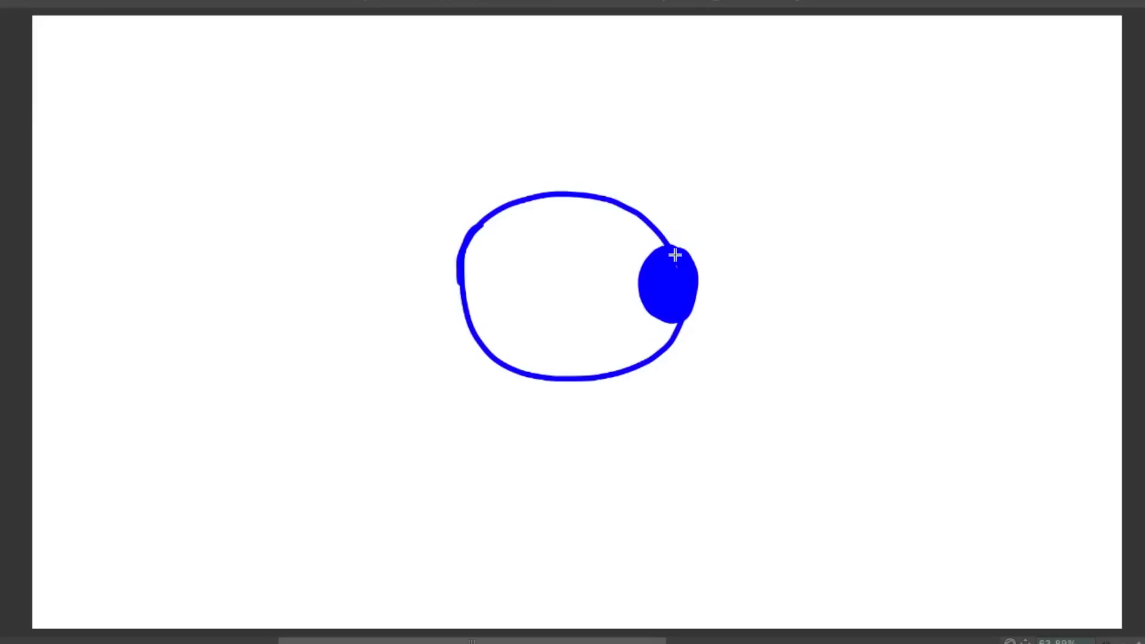
{"action": "key", "text": "Delete"}
{"action": "key", "text": "ctrl+z"}
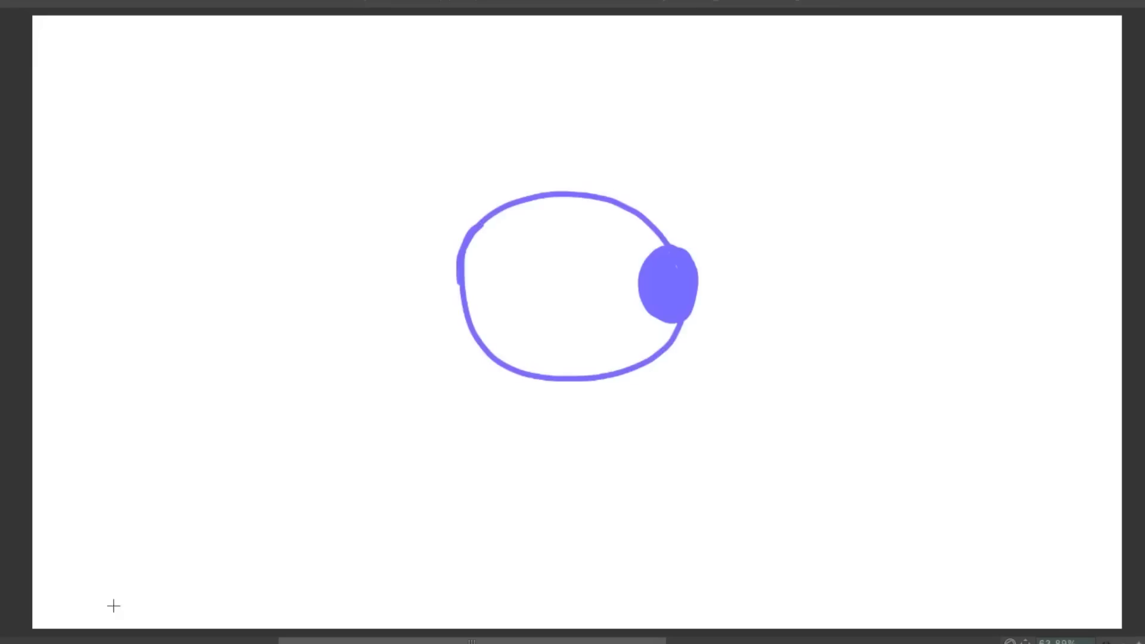
- On the next frame, paint a solid pupil at the eyeball's upper left and play both frames
{"action": "mouse_move", "coordinate": [460, 303]}
{"action": "left_mouse_down"}
{"action": "mouse_move", "coordinate": [453, 254]}
{"action": "mouse_move", "coordinate": [488, 204]}
{"action": "mouse_move", "coordinate": [540, 191]}
{"action": "mouse_move", "coordinate": [624, 207]}
{"action": "left_mouse_up"}
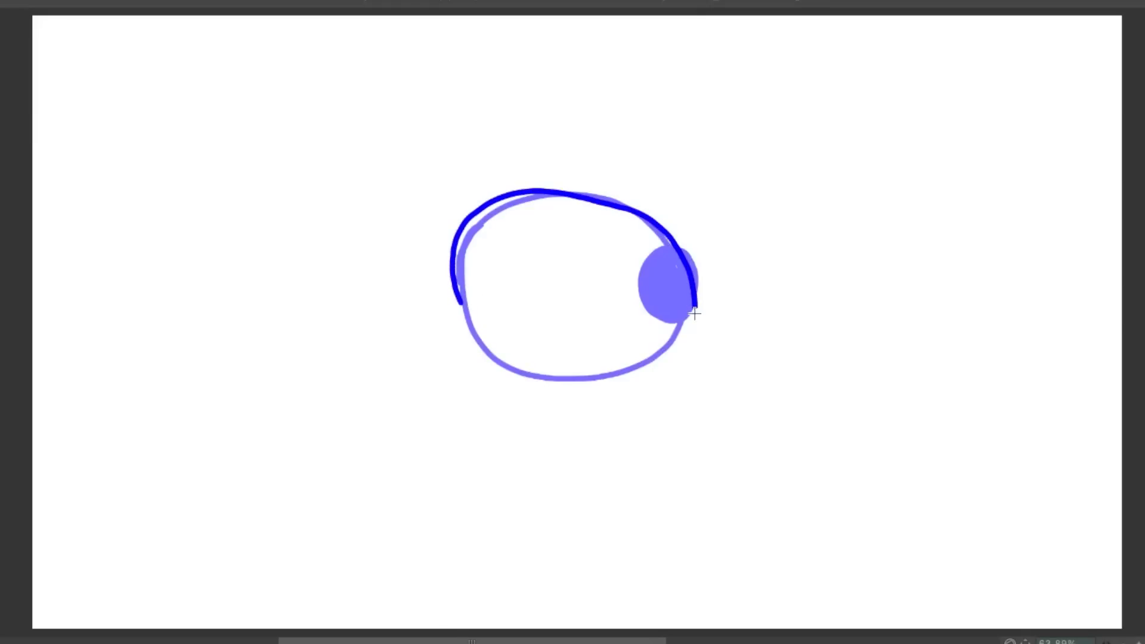
{"action": "mouse_move", "coordinate": [695, 313]}
{"action": "left_mouse_down"}
{"action": "mouse_move", "coordinate": [575, 384]}
{"action": "mouse_move", "coordinate": [457, 309]}
{"action": "mouse_move", "coordinate": [591, 187]}
{"action": "mouse_move", "coordinate": [695, 283]}
{"action": "mouse_move", "coordinate": [534, 382]}
{"action": "mouse_move", "coordinate": [457, 310]}
{"action": "left_mouse_up"}
{"action": "key", "text": "ctrl+z"}
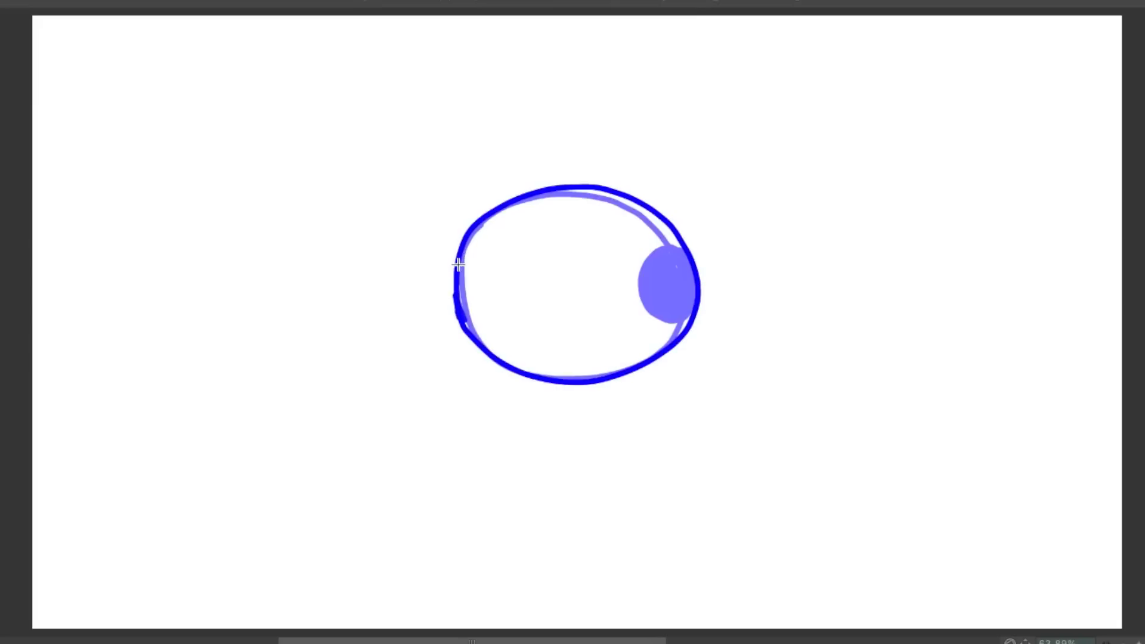
{"action": "left_click_drag", "start_coordinate": [461, 266], "coordinate": [505, 215]}
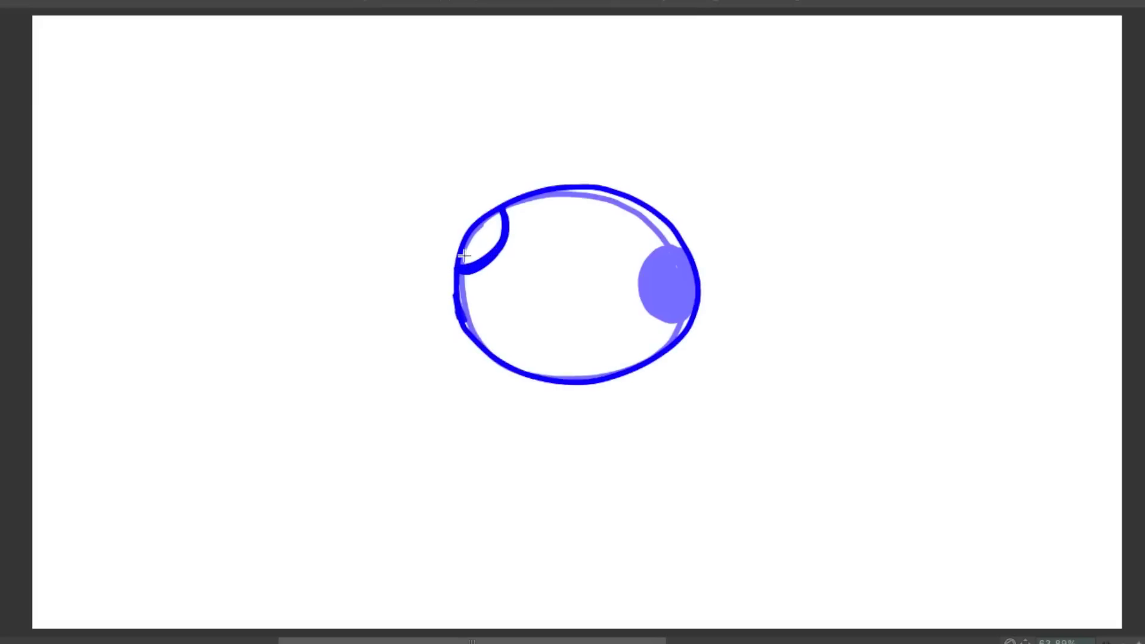
{"action": "mouse_move", "coordinate": [464, 255]}
{"action": "left_mouse_down"}
{"action": "mouse_move", "coordinate": [478, 221]}
{"action": "mouse_move", "coordinate": [504, 211]}
{"action": "mouse_move", "coordinate": [473, 225]}
{"action": "mouse_move", "coordinate": [458, 268]}
{"action": "mouse_move", "coordinate": [465, 234]}
{"action": "left_mouse_up"}
{"action": "mouse_move", "coordinate": [492, 248]}
{"action": "left_mouse_down"}
{"action": "mouse_move", "coordinate": [471, 235]}
{"action": "mouse_move", "coordinate": [492, 218]}
{"action": "mouse_move", "coordinate": [491, 240]}
{"action": "mouse_move", "coordinate": [474, 259]}
{"action": "left_mouse_up"}
{"action": "key", "text": "space"}
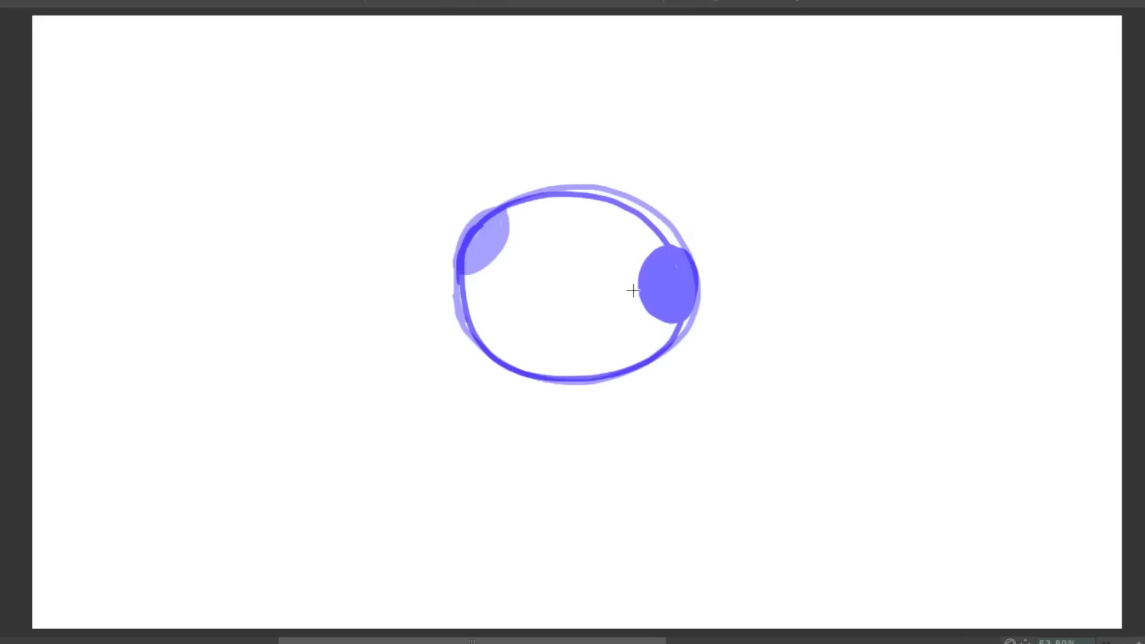
- Touch up both pupils, then draw upper and lower lid curves with a centred pupil
{"action": "left_click_drag", "start_coordinate": [674, 272], "coordinate": [666, 288]}
{"action": "left_click_drag", "start_coordinate": [486, 234], "coordinate": [481, 244]}
{"action": "mouse_move", "coordinate": [462, 275]}
{"action": "left_mouse_down"}
{"action": "mouse_move", "coordinate": [484, 314]}
{"action": "mouse_move", "coordinate": [539, 339]}
{"action": "mouse_move", "coordinate": [635, 342]}
{"action": "mouse_move", "coordinate": [691, 312]}
{"action": "left_mouse_up"}
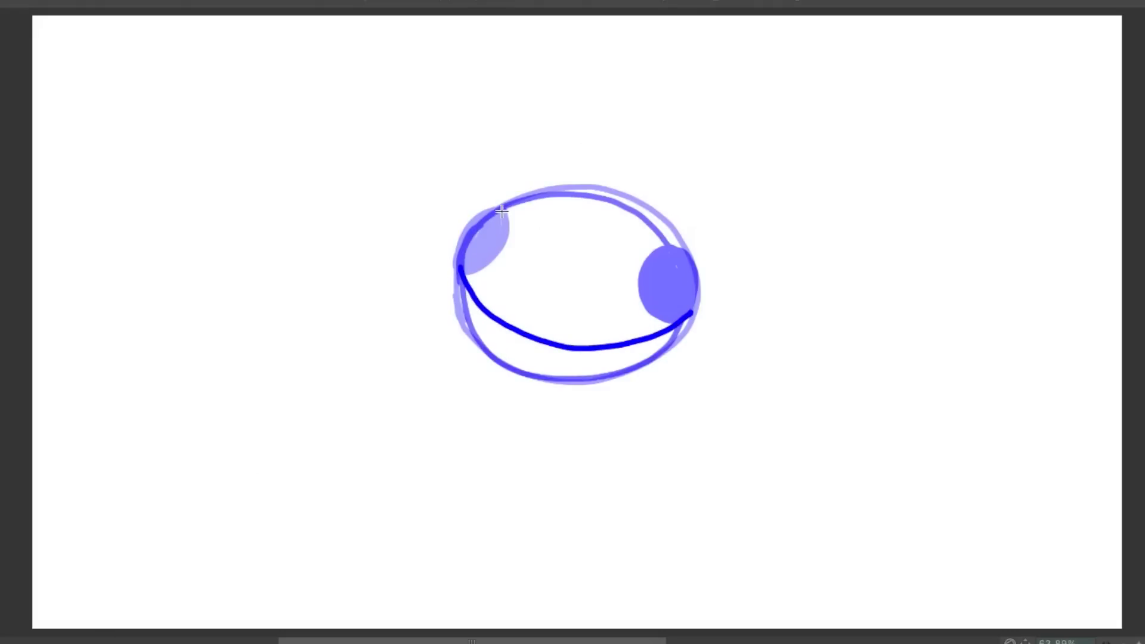
{"action": "mouse_move", "coordinate": [501, 210]}
{"action": "left_mouse_down"}
{"action": "mouse_move", "coordinate": [537, 248]}
{"action": "mouse_move", "coordinate": [583, 263]}
{"action": "mouse_move", "coordinate": [665, 238]}
{"action": "left_mouse_up"}
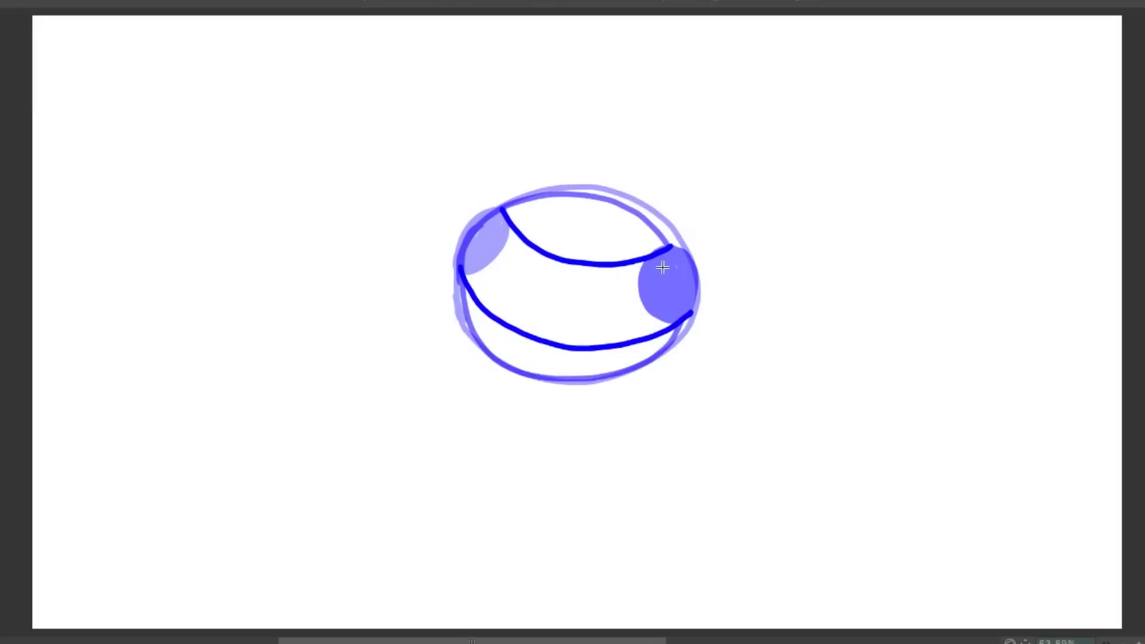
{"action": "mouse_move", "coordinate": [534, 312]}
{"action": "left_mouse_down"}
{"action": "mouse_move", "coordinate": [599, 294]}
{"action": "mouse_move", "coordinate": [540, 286]}
{"action": "mouse_move", "coordinate": [598, 336]}
{"action": "mouse_move", "coordinate": [564, 271]}
{"action": "mouse_move", "coordinate": [577, 346]}
{"action": "mouse_move", "coordinate": [587, 264]}
{"action": "mouse_move", "coordinate": [559, 342]}
{"action": "mouse_move", "coordinate": [546, 329]}
{"action": "mouse_move", "coordinate": [554, 279]}
{"action": "mouse_move", "coordinate": [574, 336]}
{"action": "mouse_move", "coordinate": [596, 285]}
{"action": "left_mouse_up"}
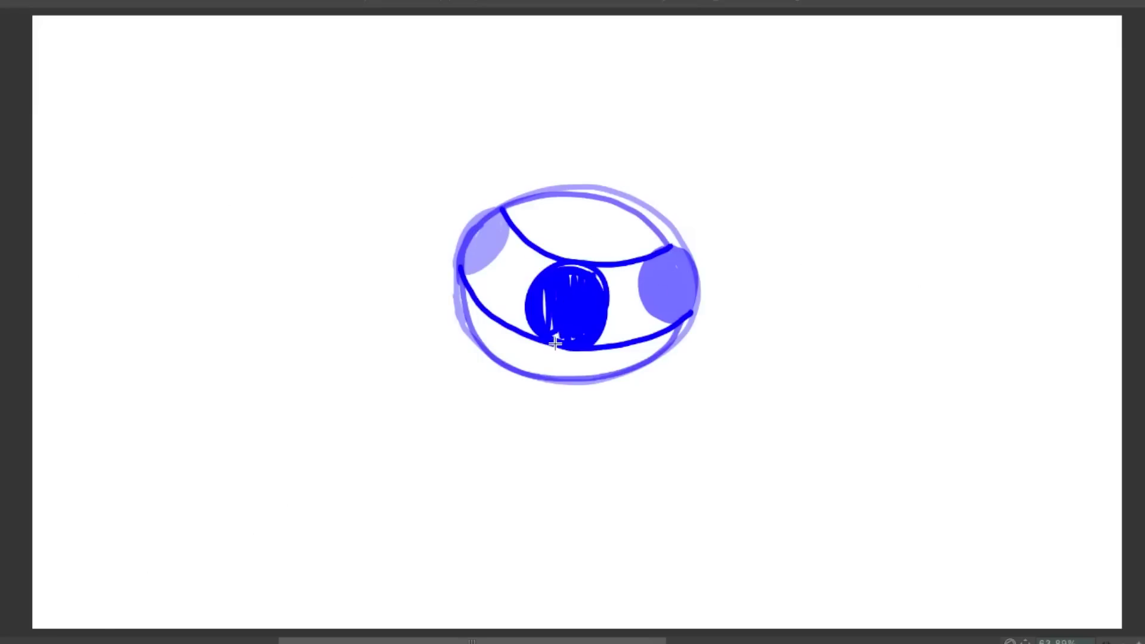
- Ink the pupil rings and outline in black, filling the upper-left pupil black
{"action": "mouse_move", "coordinate": [550, 342]}
{"action": "left_mouse_down"}
{"action": "mouse_move", "coordinate": [534, 281]}
{"action": "mouse_move", "coordinate": [599, 292]}
{"action": "mouse_move", "coordinate": [567, 266]}
{"action": "mouse_move", "coordinate": [555, 349]}
{"action": "left_mouse_up"}
{"action": "left_click_drag", "start_coordinate": [478, 343], "coordinate": [570, 190]}
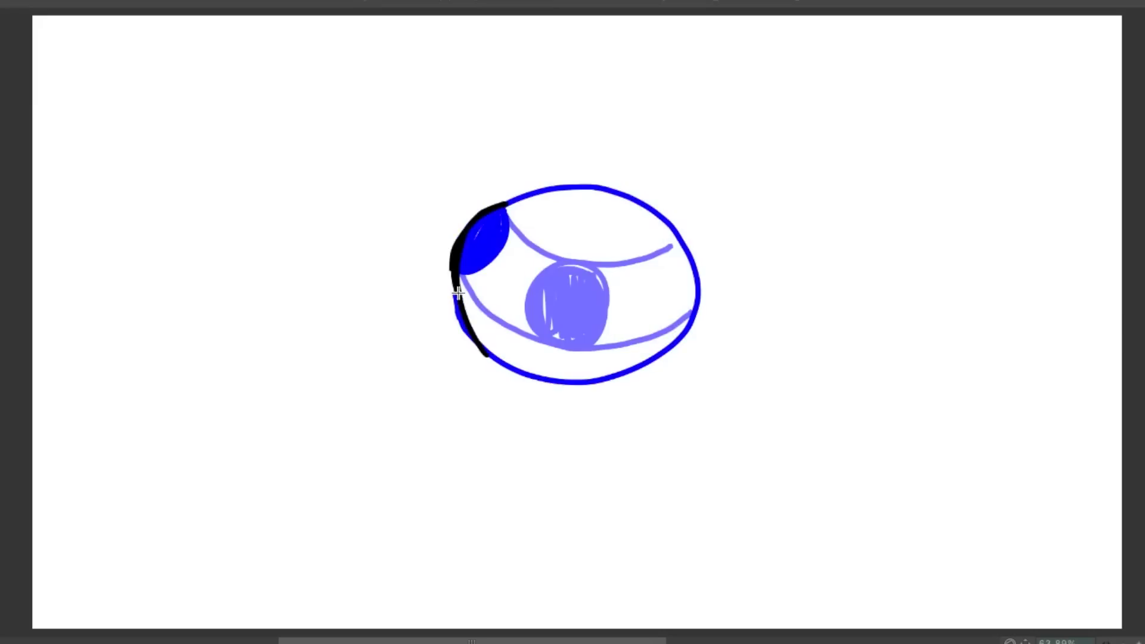
{"action": "mouse_move", "coordinate": [466, 239]}
{"action": "left_mouse_down"}
{"action": "mouse_move", "coordinate": [468, 259]}
{"action": "mouse_move", "coordinate": [486, 239]}
{"action": "left_mouse_up"}
{"action": "left_click_drag", "start_coordinate": [507, 200], "coordinate": [519, 378]}
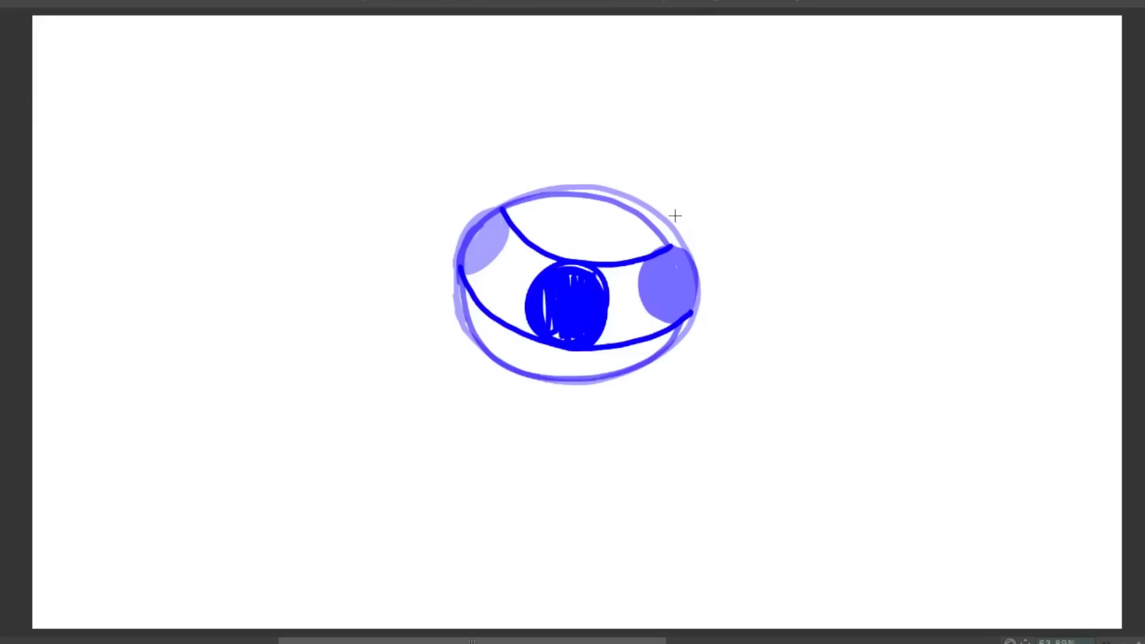
{"action": "mouse_move", "coordinate": [614, 345]}
{"action": "left_mouse_down"}
{"action": "mouse_move", "coordinate": [591, 314]}
{"action": "mouse_move", "coordinate": [632, 274]}
{"action": "mouse_move", "coordinate": [662, 317]}
{"action": "mouse_move", "coordinate": [622, 345]}
{"action": "mouse_move", "coordinate": [604, 289]}
{"action": "mouse_move", "coordinate": [664, 295]}
{"action": "mouse_move", "coordinate": [633, 345]}
{"action": "mouse_move", "coordinate": [602, 293]}
{"action": "mouse_move", "coordinate": [670, 287]}
{"action": "mouse_move", "coordinate": [654, 336]}
{"action": "mouse_move", "coordinate": [597, 315]}
{"action": "mouse_move", "coordinate": [660, 275]}
{"action": "mouse_move", "coordinate": [672, 321]}
{"action": "mouse_move", "coordinate": [618, 280]}
{"action": "mouse_move", "coordinate": [661, 276]}
{"action": "mouse_move", "coordinate": [662, 328]}
{"action": "mouse_move", "coordinate": [662, 287]}
{"action": "mouse_move", "coordinate": [636, 278]}
{"action": "mouse_move", "coordinate": [598, 311]}
{"action": "mouse_move", "coordinate": [604, 285]}
{"action": "mouse_move", "coordinate": [659, 275]}
{"action": "left_mouse_up"}
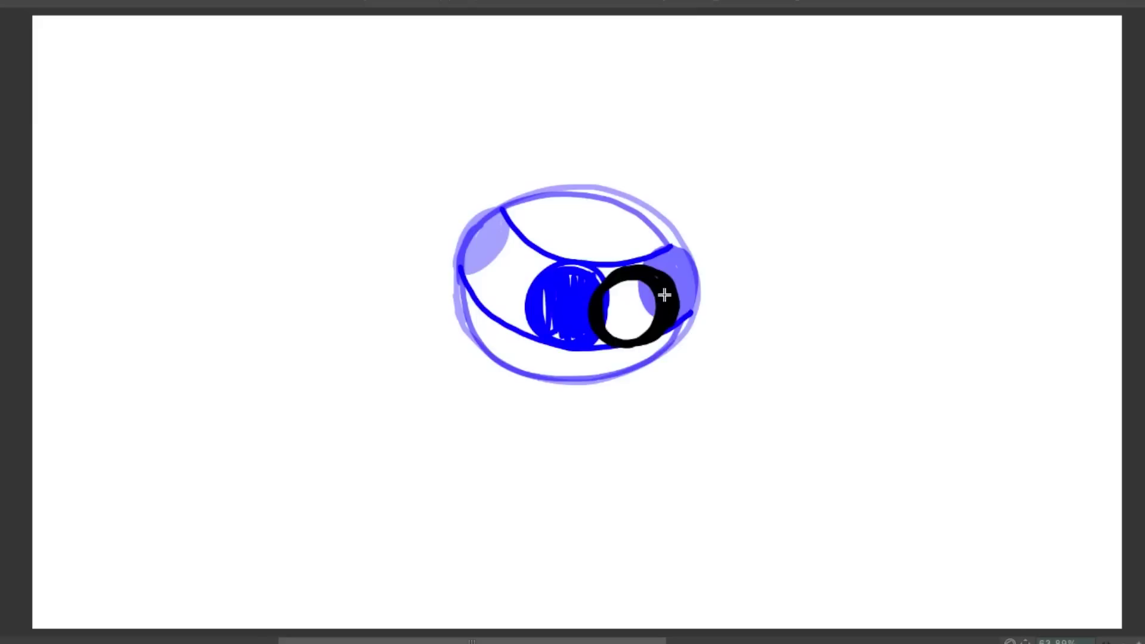
- Thicken the black pupil ring and fill the pupil solid black, checking neighbouring frames
{"action": "mouse_move", "coordinate": [666, 294]}
{"action": "left_mouse_down"}
{"action": "mouse_move", "coordinate": [660, 310]}
{"action": "mouse_move", "coordinate": [672, 298]}
{"action": "mouse_move", "coordinate": [664, 283]}
{"action": "left_mouse_up"}
{"action": "mouse_move", "coordinate": [658, 309]}
{"action": "left_mouse_down"}
{"action": "mouse_move", "coordinate": [640, 329]}
{"action": "mouse_move", "coordinate": [647, 299]}
{"action": "mouse_move", "coordinate": [631, 331]}
{"action": "mouse_move", "coordinate": [635, 293]}
{"action": "mouse_move", "coordinate": [618, 336]}
{"action": "mouse_move", "coordinate": [623, 287]}
{"action": "mouse_move", "coordinate": [621, 325]}
{"action": "mouse_move", "coordinate": [629, 287]}
{"action": "mouse_move", "coordinate": [639, 335]}
{"action": "mouse_move", "coordinate": [615, 323]}
{"action": "left_mouse_up"}
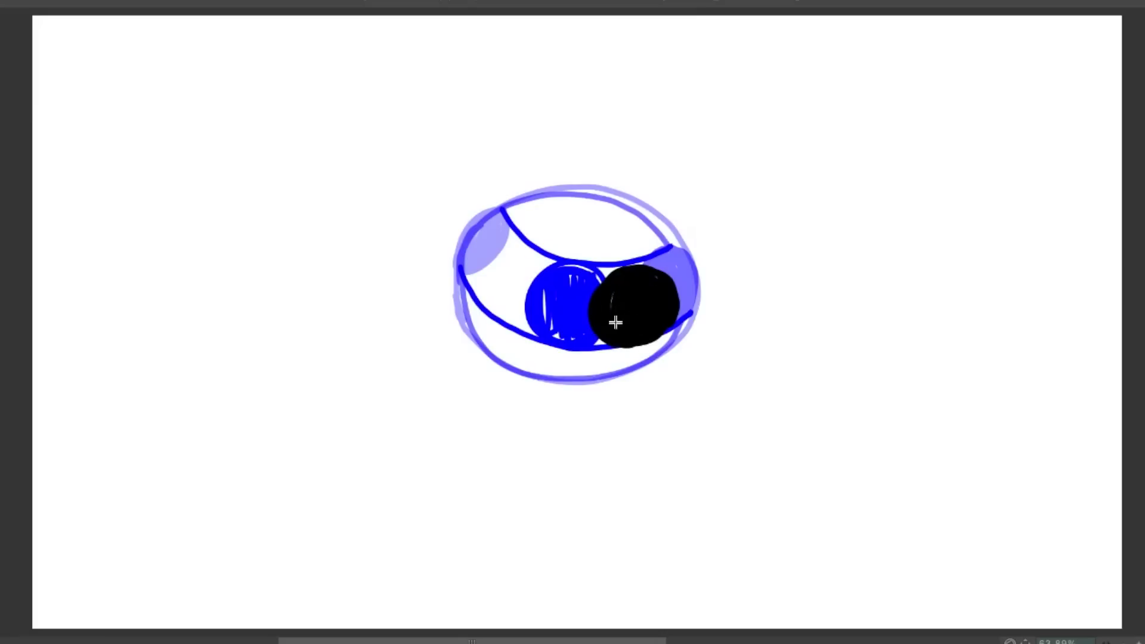
{"action": "key", "text": "period"}
{"action": "key", "text": "comma"}
{"action": "key", "text": "period"}
- Ink the pupils and eye outlines black on the following frames, then hide the blue sketches and onion skin
{"action": "mouse_move", "coordinate": [536, 337]}
{"action": "left_mouse_down"}
{"action": "mouse_move", "coordinate": [524, 302]}
{"action": "mouse_move", "coordinate": [532, 273]}
{"action": "mouse_move", "coordinate": [514, 312]}
{"action": "mouse_move", "coordinate": [552, 310]}
{"action": "mouse_move", "coordinate": [514, 301]}
{"action": "mouse_move", "coordinate": [525, 289]}
{"action": "left_mouse_up"}
{"action": "key", "text": "period"}
{"action": "left_click_drag", "start_coordinate": [495, 206], "coordinate": [585, 192]}
{"action": "key", "text": "period"}
{"action": "mouse_move", "coordinate": [473, 339]}
{"action": "left_mouse_down"}
{"action": "mouse_move", "coordinate": [459, 291]}
{"action": "mouse_move", "coordinate": [468, 243]}
{"action": "mouse_move", "coordinate": [513, 200]}
{"action": "mouse_move", "coordinate": [589, 191]}
{"action": "mouse_move", "coordinate": [637, 205]}
{"action": "mouse_move", "coordinate": [674, 241]}
{"action": "mouse_move", "coordinate": [690, 285]}
{"action": "mouse_move", "coordinate": [670, 347]}
{"action": "mouse_move", "coordinate": [635, 373]}
{"action": "mouse_move", "coordinate": [555, 382]}
{"action": "mouse_move", "coordinate": [502, 365]}
{"action": "mouse_move", "coordinate": [462, 329]}
{"action": "left_mouse_up"}
{"action": "key", "text": "space"}
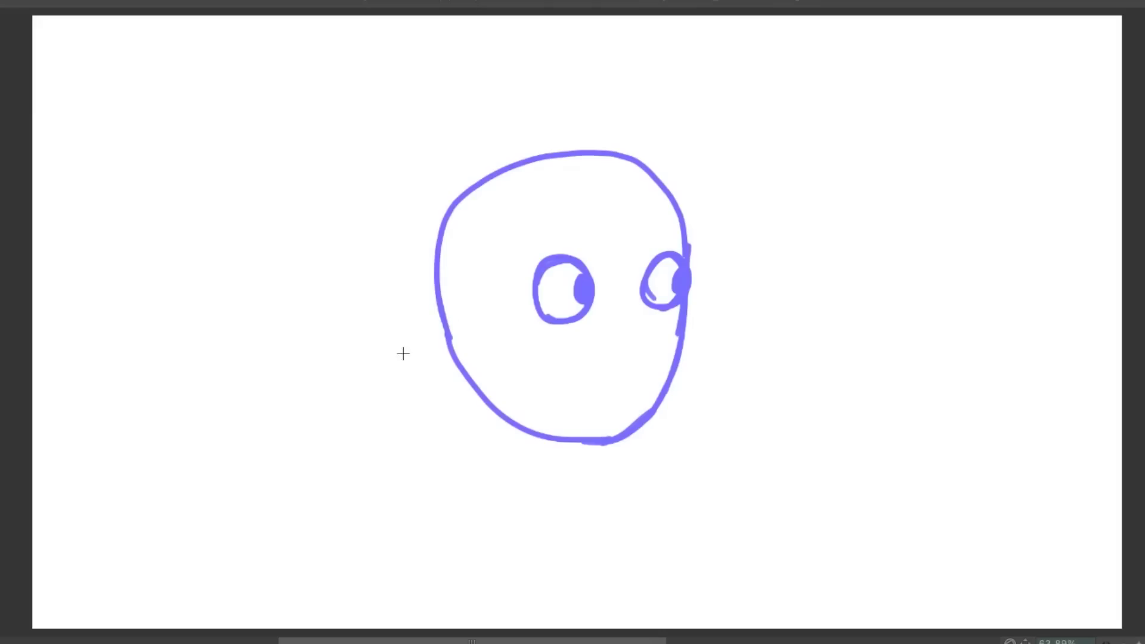
- Trace the left-turned head outline, then add an eye with a filled pupil and an ear
{"action": "mouse_move", "coordinate": [407, 365]}
{"action": "left_mouse_down"}
{"action": "mouse_move", "coordinate": [396, 328]}
{"action": "mouse_move", "coordinate": [401, 217]}
{"action": "mouse_move", "coordinate": [452, 174]}
{"action": "mouse_move", "coordinate": [623, 175]}
{"action": "mouse_move", "coordinate": [657, 197]}
{"action": "mouse_move", "coordinate": [401, 396]}
{"action": "mouse_move", "coordinate": [540, 404]}
{"action": "mouse_move", "coordinate": [413, 416]}
{"action": "mouse_move", "coordinate": [393, 310]}
{"action": "mouse_move", "coordinate": [567, 144]}
{"action": "mouse_move", "coordinate": [656, 308]}
{"action": "left_mouse_up"}
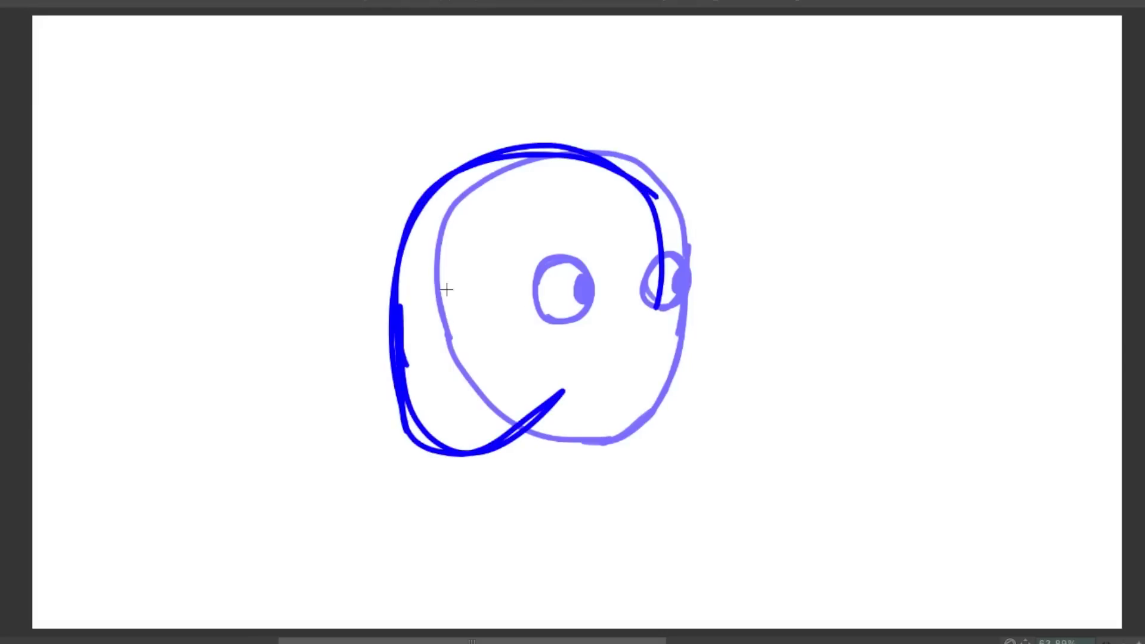
{"action": "mouse_move", "coordinate": [448, 282]}
{"action": "left_mouse_down"}
{"action": "mouse_move", "coordinate": [514, 305]}
{"action": "mouse_move", "coordinate": [446, 299]}
{"action": "mouse_move", "coordinate": [505, 267]}
{"action": "mouse_move", "coordinate": [456, 264]}
{"action": "left_mouse_up"}
{"action": "mouse_move", "coordinate": [392, 304]}
{"action": "left_mouse_down"}
{"action": "mouse_move", "coordinate": [395, 244]}
{"action": "mouse_move", "coordinate": [389, 274]}
{"action": "left_mouse_up"}
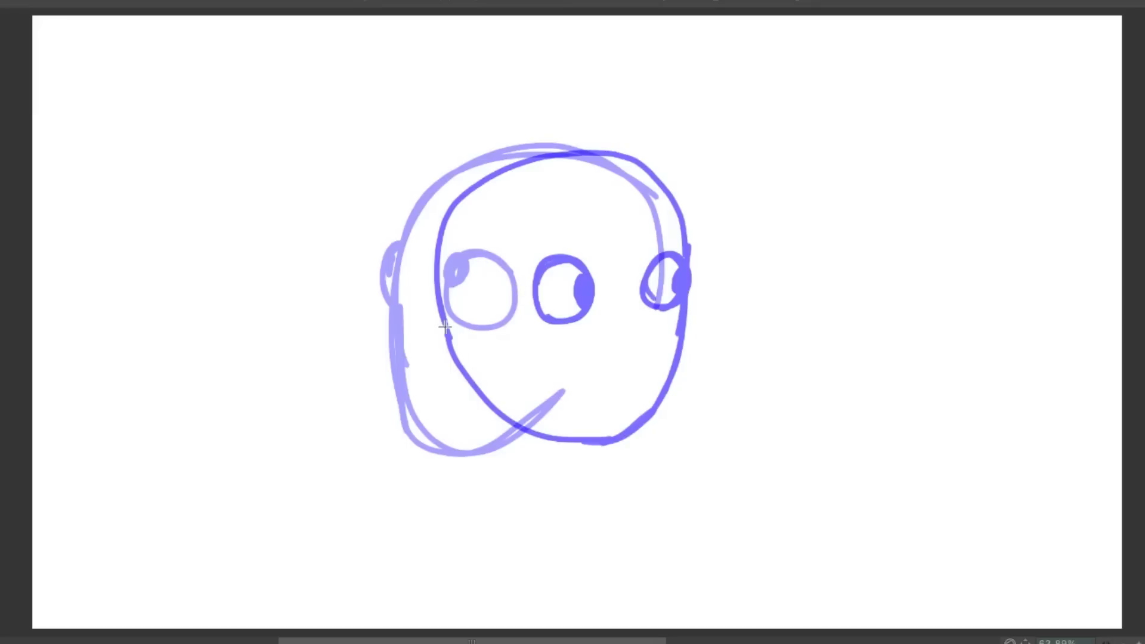
- Draw closed oval eyes over both eyes and flip between frames to check the blink
{"action": "mouse_move", "coordinate": [443, 336]}
{"action": "left_mouse_down"}
{"action": "mouse_move", "coordinate": [459, 286]}
{"action": "mouse_move", "coordinate": [507, 308]}
{"action": "mouse_move", "coordinate": [479, 345]}
{"action": "mouse_move", "coordinate": [436, 314]}
{"action": "mouse_move", "coordinate": [490, 288]}
{"action": "mouse_move", "coordinate": [503, 326]}
{"action": "mouse_move", "coordinate": [460, 341]}
{"action": "mouse_move", "coordinate": [436, 322]}
{"action": "mouse_move", "coordinate": [471, 307]}
{"action": "mouse_move", "coordinate": [445, 309]}
{"action": "mouse_move", "coordinate": [502, 320]}
{"action": "mouse_move", "coordinate": [459, 317]}
{"action": "mouse_move", "coordinate": [442, 301]}
{"action": "mouse_move", "coordinate": [501, 319]}
{"action": "left_mouse_up"}
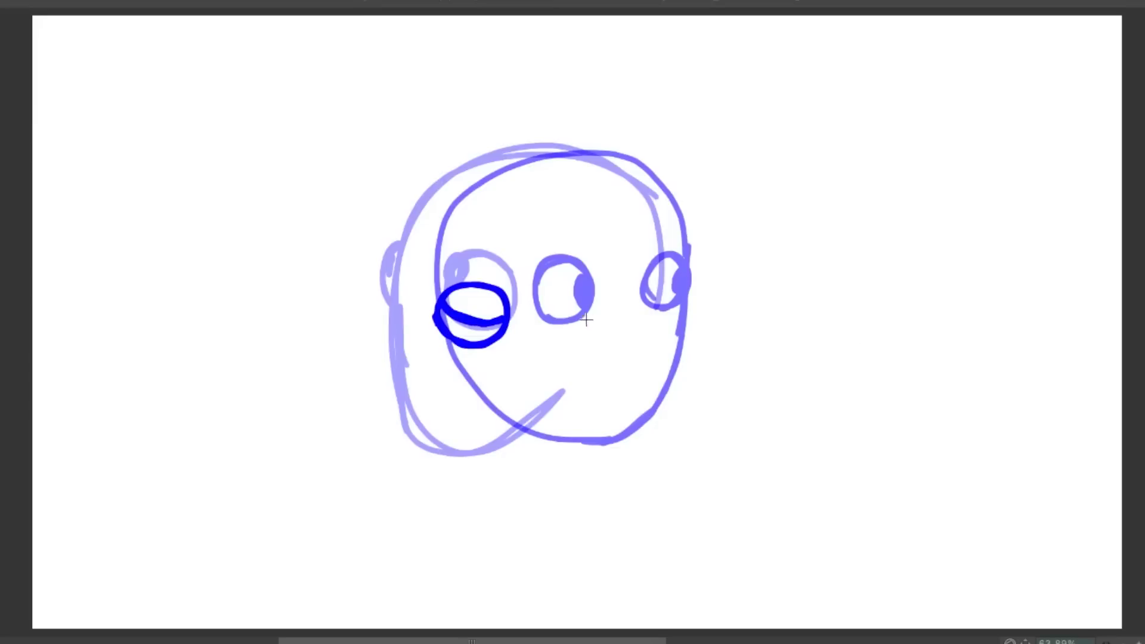
{"action": "mouse_move", "coordinate": [581, 345]}
{"action": "left_mouse_down"}
{"action": "mouse_move", "coordinate": [571, 320]}
{"action": "mouse_move", "coordinate": [593, 291]}
{"action": "mouse_move", "coordinate": [632, 302]}
{"action": "mouse_move", "coordinate": [626, 335]}
{"action": "mouse_move", "coordinate": [578, 339]}
{"action": "mouse_move", "coordinate": [581, 298]}
{"action": "mouse_move", "coordinate": [628, 312]}
{"action": "mouse_move", "coordinate": [615, 341]}
{"action": "mouse_move", "coordinate": [580, 342]}
{"action": "mouse_move", "coordinate": [571, 324]}
{"action": "mouse_move", "coordinate": [606, 293]}
{"action": "mouse_move", "coordinate": [631, 310]}
{"action": "mouse_move", "coordinate": [614, 333]}
{"action": "mouse_move", "coordinate": [573, 318]}
{"action": "mouse_move", "coordinate": [597, 325]}
{"action": "mouse_move", "coordinate": [628, 314]}
{"action": "mouse_move", "coordinate": [579, 323]}
{"action": "left_mouse_up"}
{"action": "key", "text": "Right"}
{"action": "key", "text": "Left"}
{"action": "key", "text": "Right"}
{"action": "key", "text": "Left"}
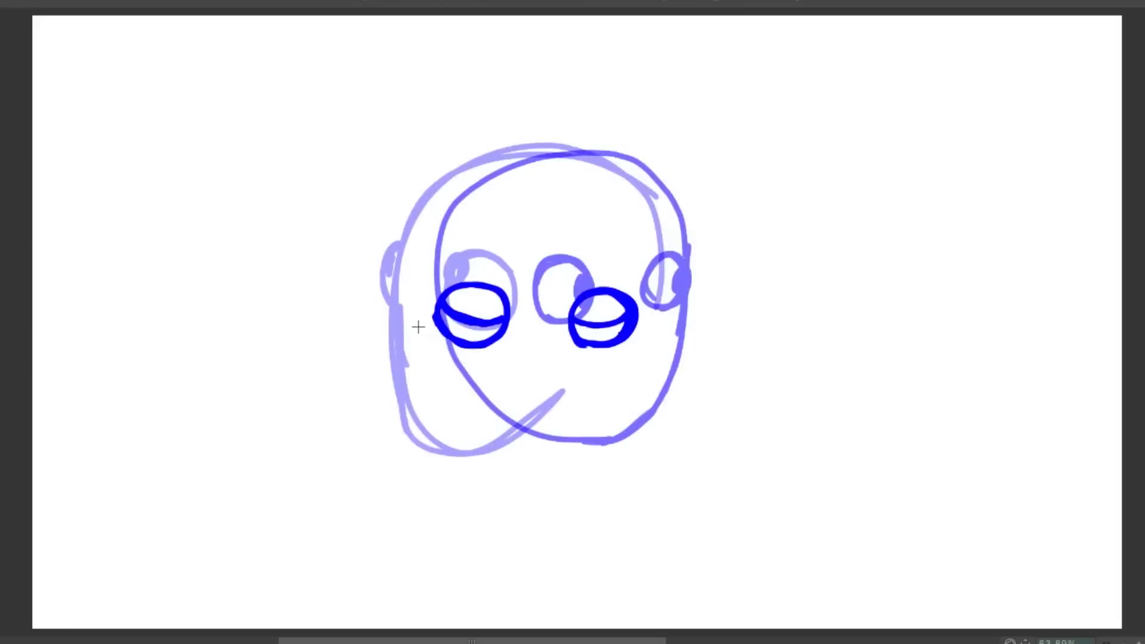
- Draw the mid-blink head outline and a small smiling mouth, comparing frames, then play the head turn
{"action": "mouse_move", "coordinate": [417, 326]}
{"action": "left_mouse_down"}
{"action": "mouse_move", "coordinate": [429, 223]}
{"action": "mouse_move", "coordinate": [463, 182]}
{"action": "mouse_move", "coordinate": [511, 156]}
{"action": "mouse_move", "coordinate": [569, 145]}
{"action": "mouse_move", "coordinate": [633, 164]}
{"action": "mouse_move", "coordinate": [674, 218]}
{"action": "left_mouse_up"}
{"action": "key", "text": "Right"}
{"action": "key", "text": "Left"}
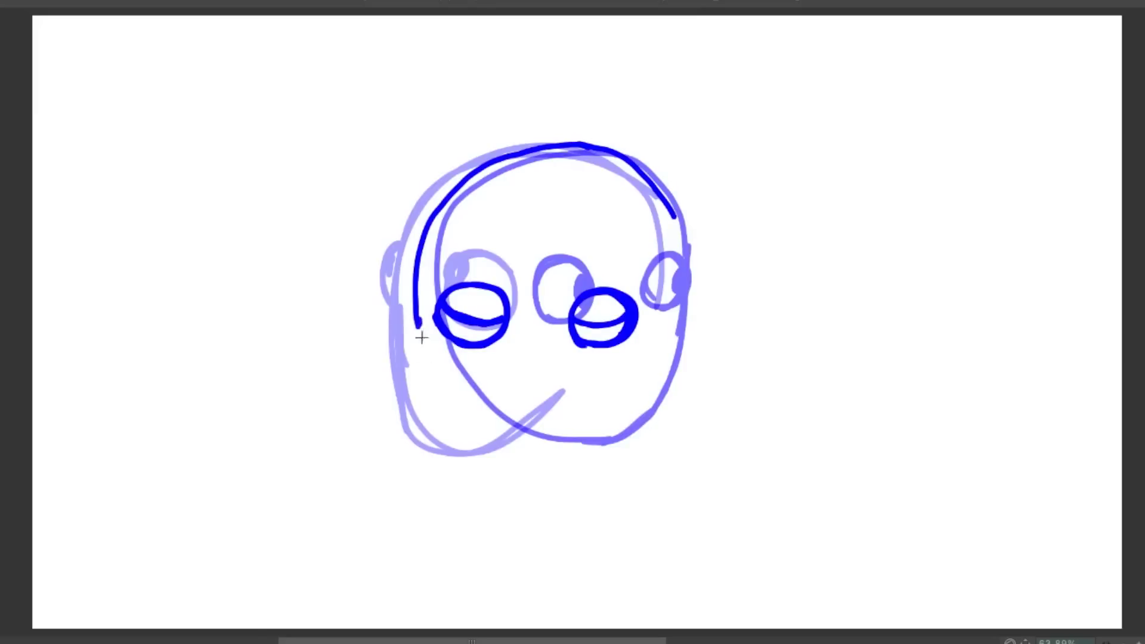
{"action": "mouse_move", "coordinate": [421, 338]}
{"action": "left_mouse_down"}
{"action": "mouse_move", "coordinate": [445, 421]}
{"action": "mouse_move", "coordinate": [428, 380]}
{"action": "mouse_move", "coordinate": [508, 459]}
{"action": "left_mouse_up"}
{"action": "key", "text": "Right"}
{"action": "mouse_move", "coordinate": [507, 370]}
{"action": "left_mouse_down"}
{"action": "mouse_move", "coordinate": [524, 404]}
{"action": "mouse_move", "coordinate": [507, 391]}
{"action": "mouse_move", "coordinate": [546, 387]}
{"action": "left_mouse_up"}
{"action": "mouse_move", "coordinate": [489, 457]}
{"action": "left_mouse_down"}
{"action": "mouse_move", "coordinate": [638, 393]}
{"action": "mouse_move", "coordinate": [649, 368]}
{"action": "left_mouse_up"}
{"action": "left_click_drag", "start_coordinate": [667, 210], "coordinate": [678, 274]}
{"action": "key", "text": "Left"}
{"action": "key", "text": "Right"}
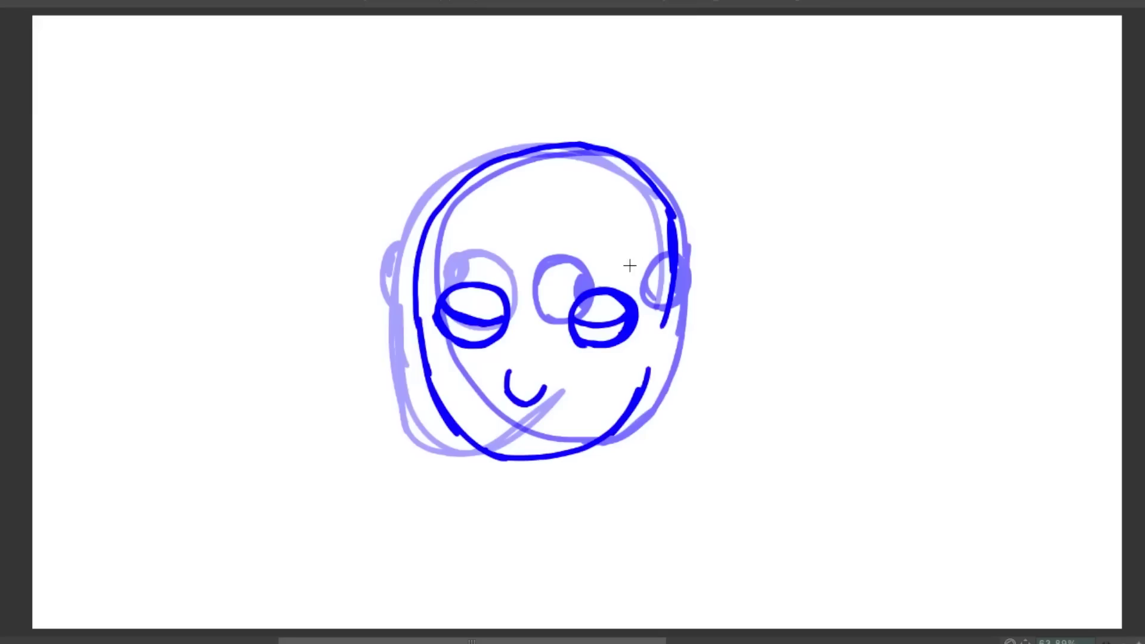
{"action": "key", "text": "Left"}
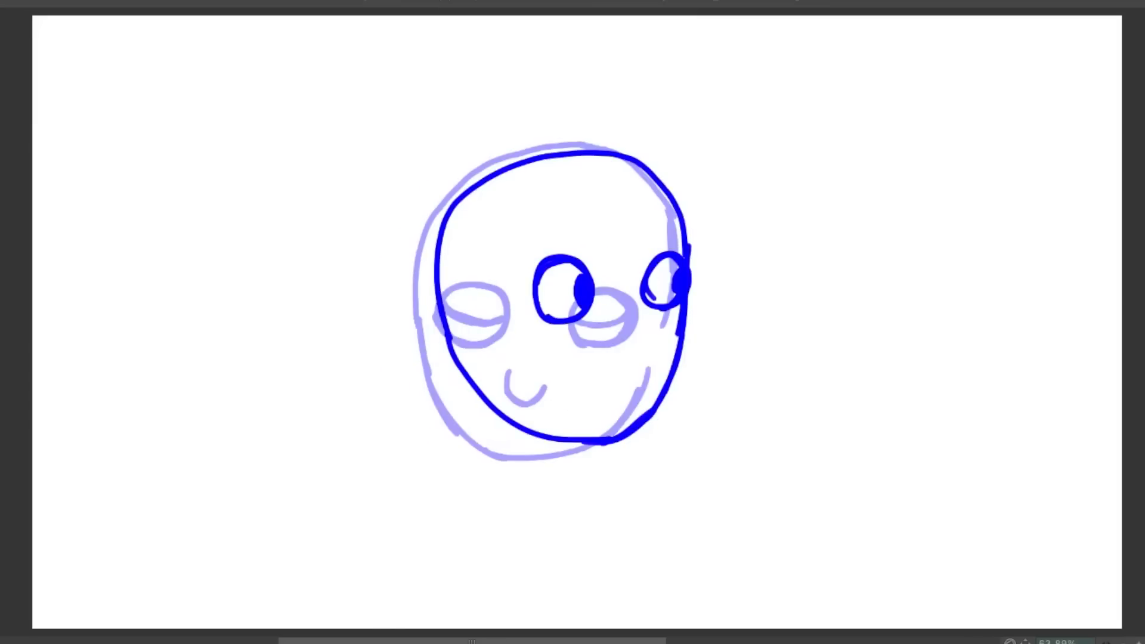
{"action": "key", "text": "space"}
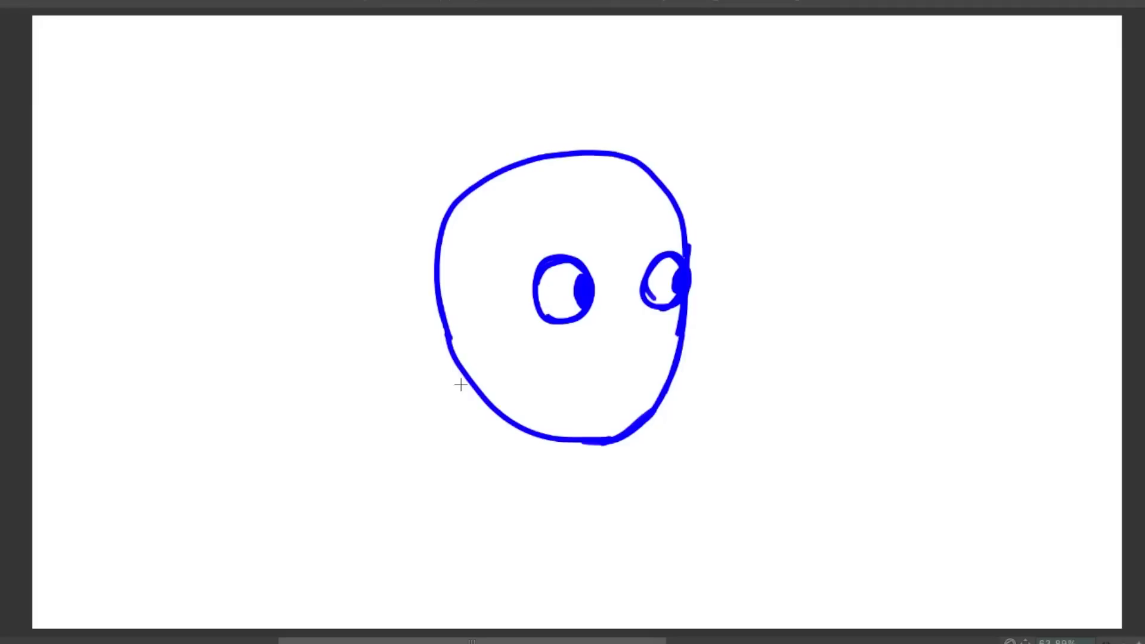
- Stop playback and add brows and lower lids by both eyes on the open-eyed side-view frame
{"action": "key", "text": "space"}
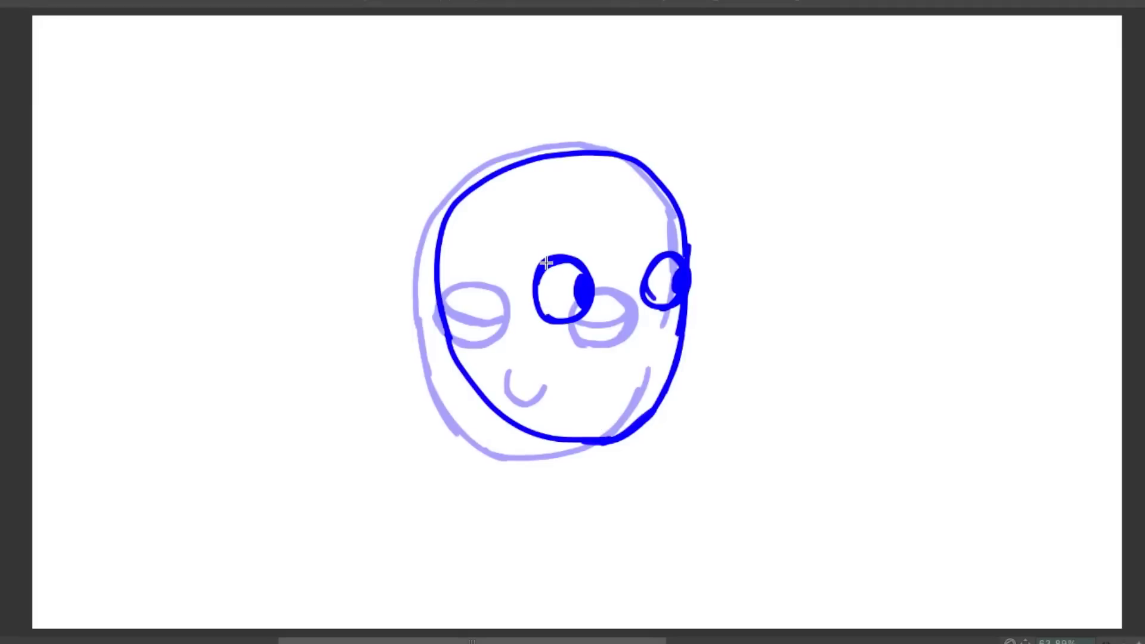
{"action": "key", "text": "Left"}
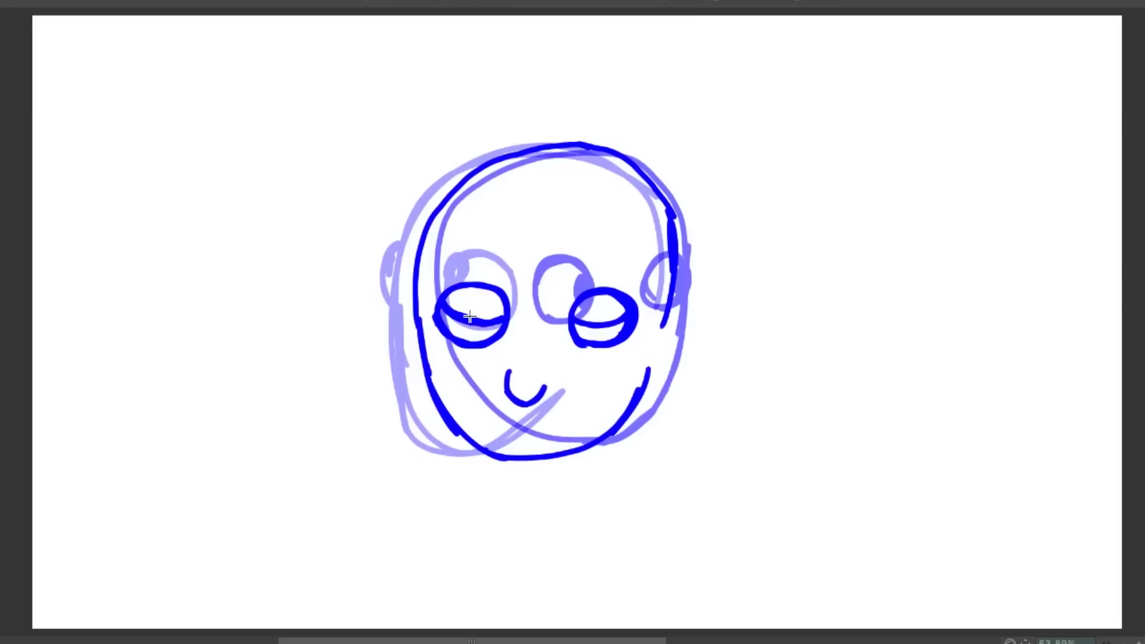
{"action": "key", "text": "Right"}
{"action": "left_click_drag", "start_coordinate": [534, 275], "coordinate": [455, 302]}
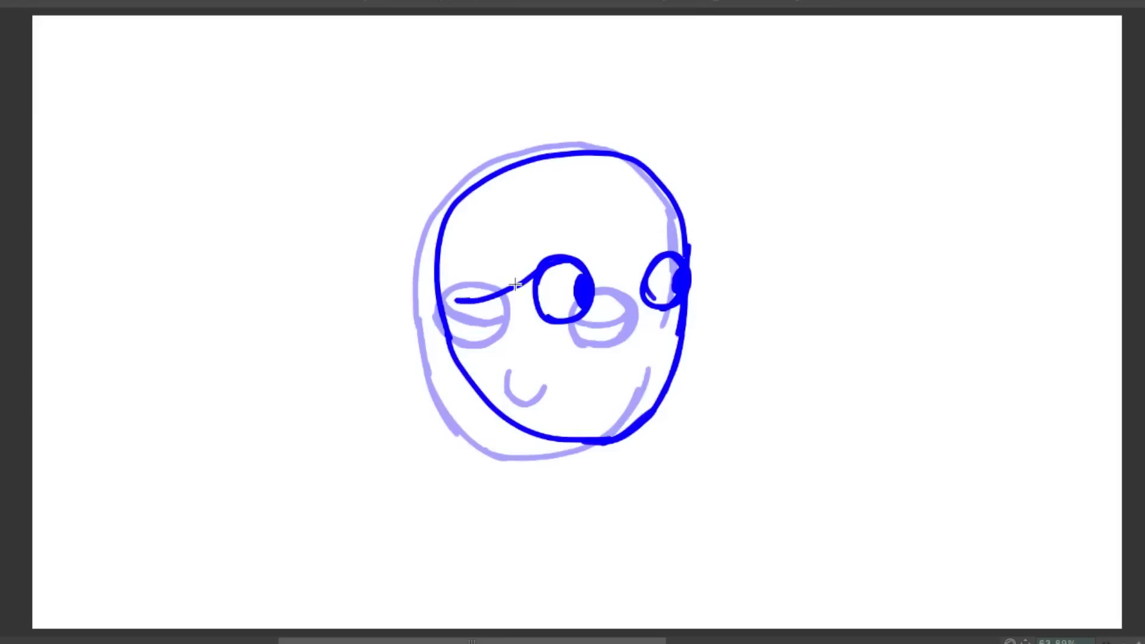
{"action": "left_click_drag", "start_coordinate": [554, 317], "coordinate": [463, 345]}
{"action": "mouse_move", "coordinate": [643, 292]}
{"action": "left_mouse_down"}
{"action": "mouse_move", "coordinate": [625, 332]}
{"action": "mouse_move", "coordinate": [561, 347]}
{"action": "left_mouse_up"}
- On the earlier frame, add eye-to-brow diagonal strokes and a brow arc over the back eye
{"action": "key", "text": "Left"}
{"action": "key", "text": "Left"}
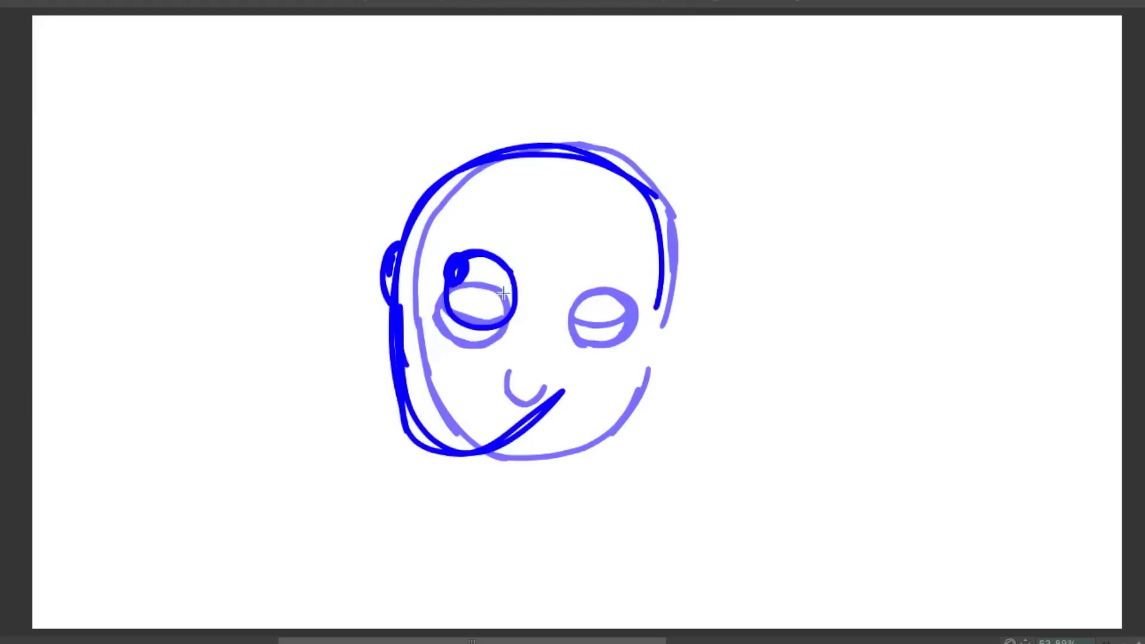
{"action": "left_click_drag", "start_coordinate": [506, 298], "coordinate": [578, 319]}
{"action": "left_click_drag", "start_coordinate": [503, 273], "coordinate": [593, 322]}
{"action": "left_click_drag", "start_coordinate": [474, 309], "coordinate": [597, 346]}
{"action": "left_click_drag", "start_coordinate": [498, 301], "coordinate": [579, 346]}
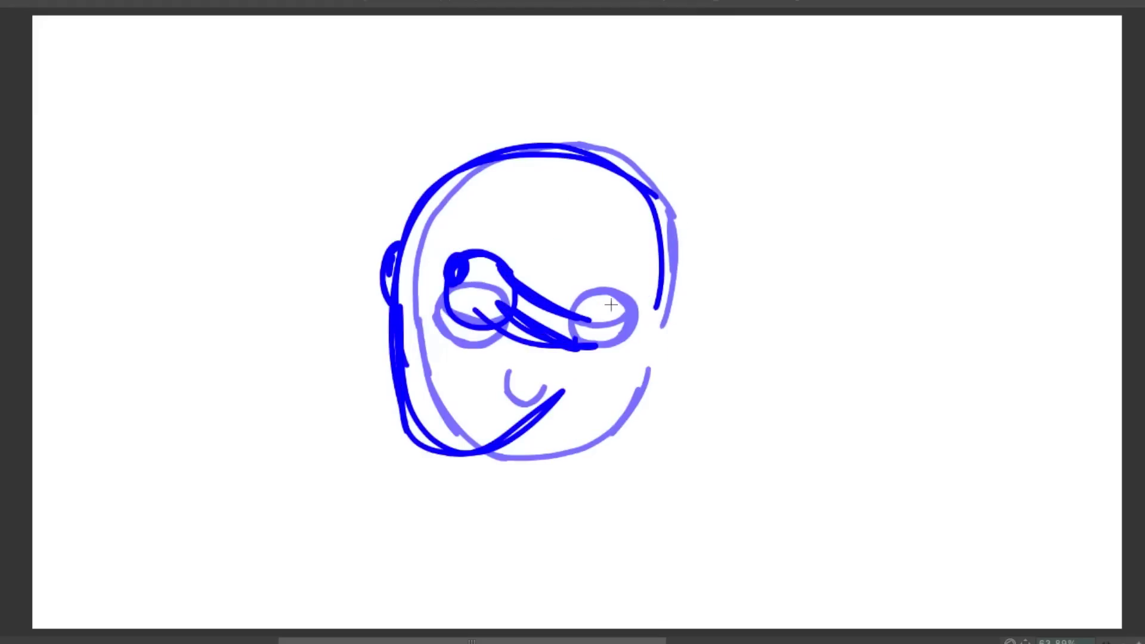
{"action": "mouse_move", "coordinate": [621, 294]}
{"action": "left_mouse_down"}
{"action": "mouse_move", "coordinate": [561, 280]}
{"action": "mouse_move", "coordinate": [532, 250]}
{"action": "mouse_move", "coordinate": [554, 240]}
{"action": "mouse_move", "coordinate": [537, 234]}
{"action": "left_mouse_up"}
- On the closed-eyes frame, draw a spacing arc right of the head with tick marks along it
{"action": "key", "text": "Right"}
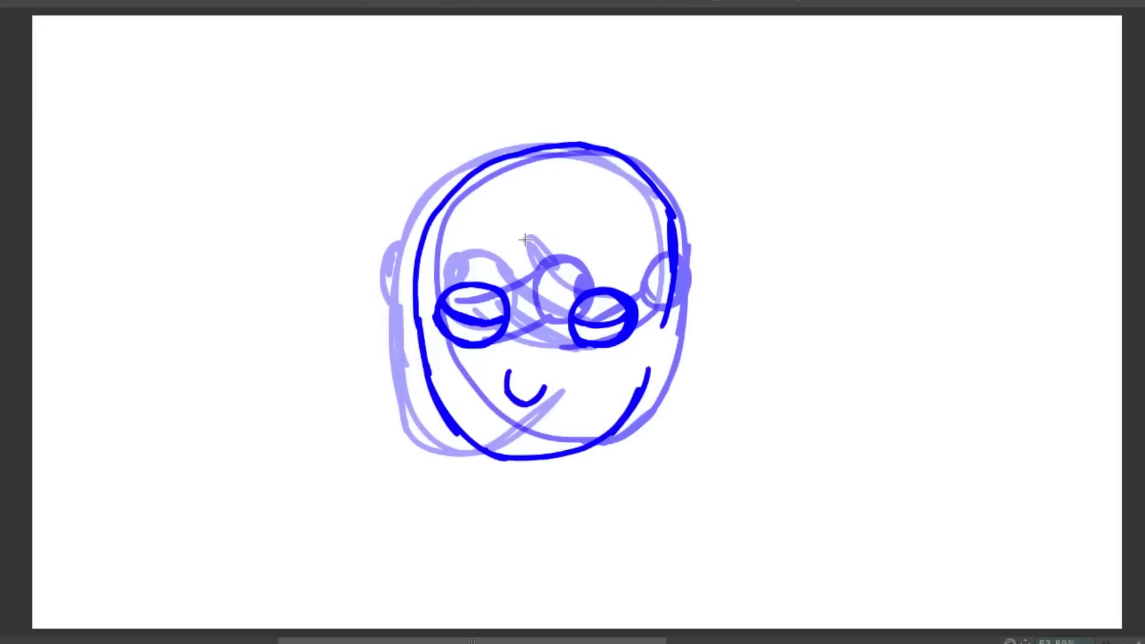
{"action": "key", "text": "Right"}
{"action": "key", "text": "Left"}
{"action": "mouse_move", "coordinate": [740, 206]}
{"action": "left_mouse_down"}
{"action": "mouse_move", "coordinate": [758, 244]}
{"action": "mouse_move", "coordinate": [892, 294]}
{"action": "mouse_move", "coordinate": [996, 175]}
{"action": "left_mouse_up"}
{"action": "left_click_drag", "start_coordinate": [774, 208], "coordinate": [704, 298]}
{"action": "left_click_drag", "start_coordinate": [850, 246], "coordinate": [860, 341]}
{"action": "left_click_drag", "start_coordinate": [939, 233], "coordinate": [1020, 270]}
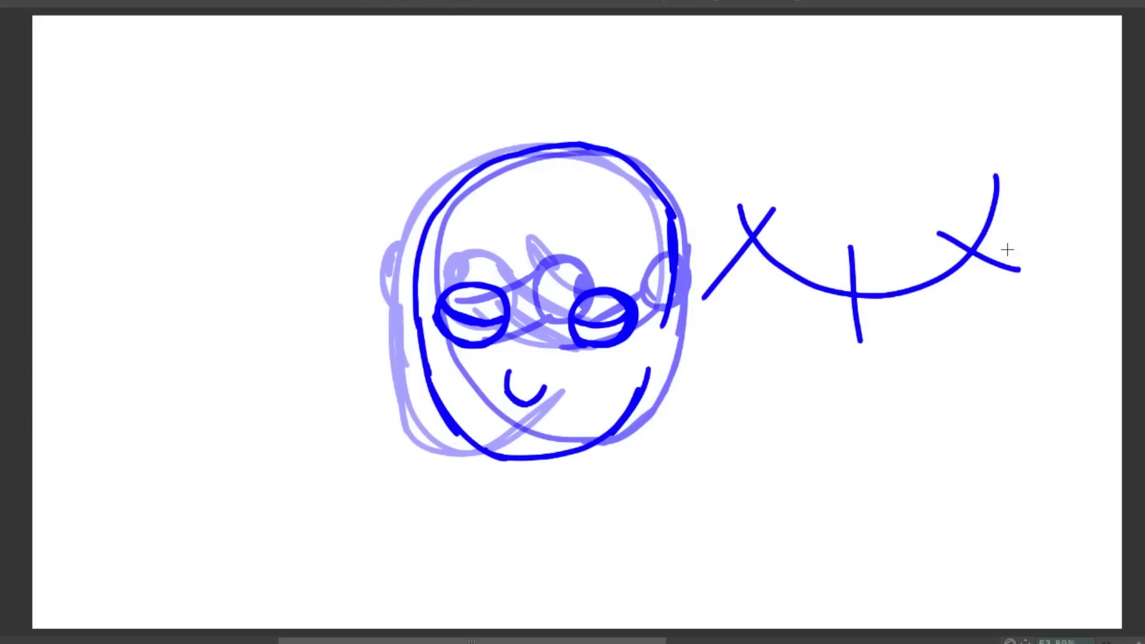
{"action": "left_click_drag", "start_coordinate": [968, 204], "coordinate": [1020, 212]}
{"action": "left_click_drag", "start_coordinate": [977, 175], "coordinate": [1040, 187]}
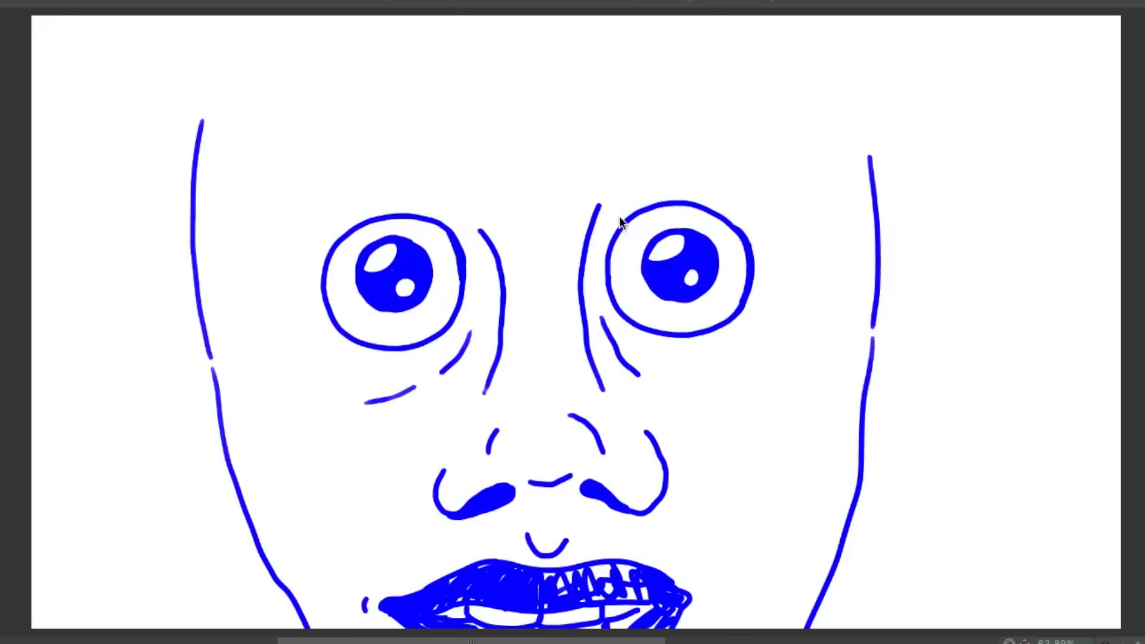
- Draw thick slanted angry brows over both eyes, then delete them
{"action": "mouse_move", "coordinate": [655, 197]}
{"action": "left_mouse_down"}
{"action": "mouse_move", "coordinate": [702, 155]}
{"action": "mouse_move", "coordinate": [795, 142]}
{"action": "mouse_move", "coordinate": [615, 228]}
{"action": "left_mouse_up"}
{"action": "mouse_move", "coordinate": [448, 234]}
{"action": "left_mouse_down"}
{"action": "mouse_move", "coordinate": [364, 159]}
{"action": "mouse_move", "coordinate": [466, 242]}
{"action": "left_mouse_up"}
{"action": "mouse_move", "coordinate": [370, 166]}
{"action": "left_mouse_down"}
{"action": "mouse_move", "coordinate": [450, 235]}
{"action": "mouse_move", "coordinate": [370, 179]}
{"action": "left_mouse_up"}
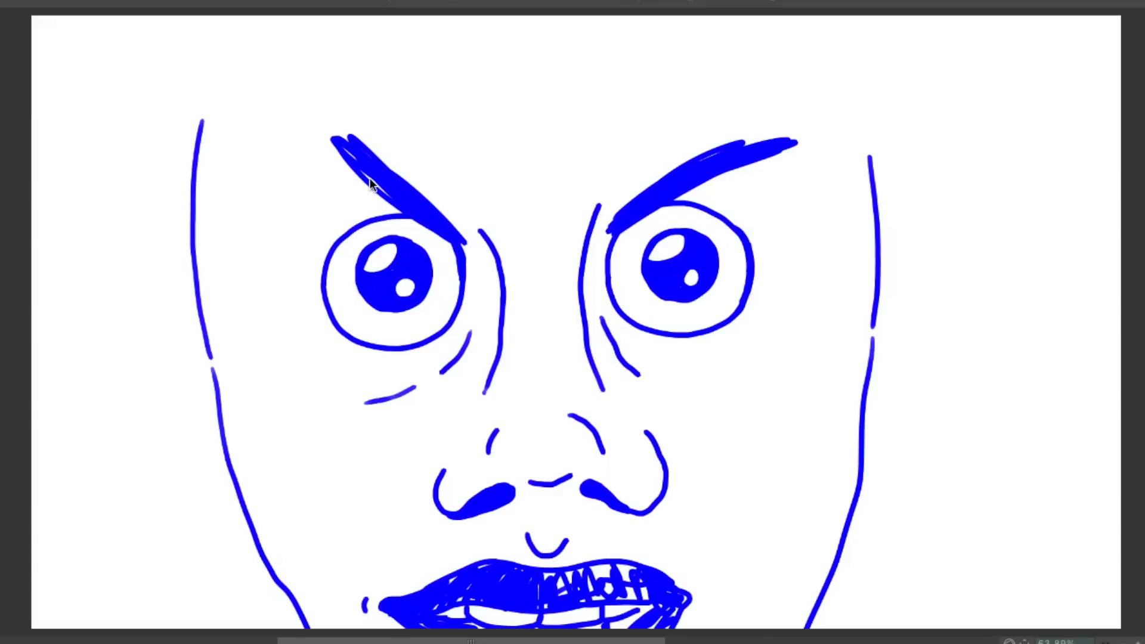
{"action": "key", "text": "Delete"}
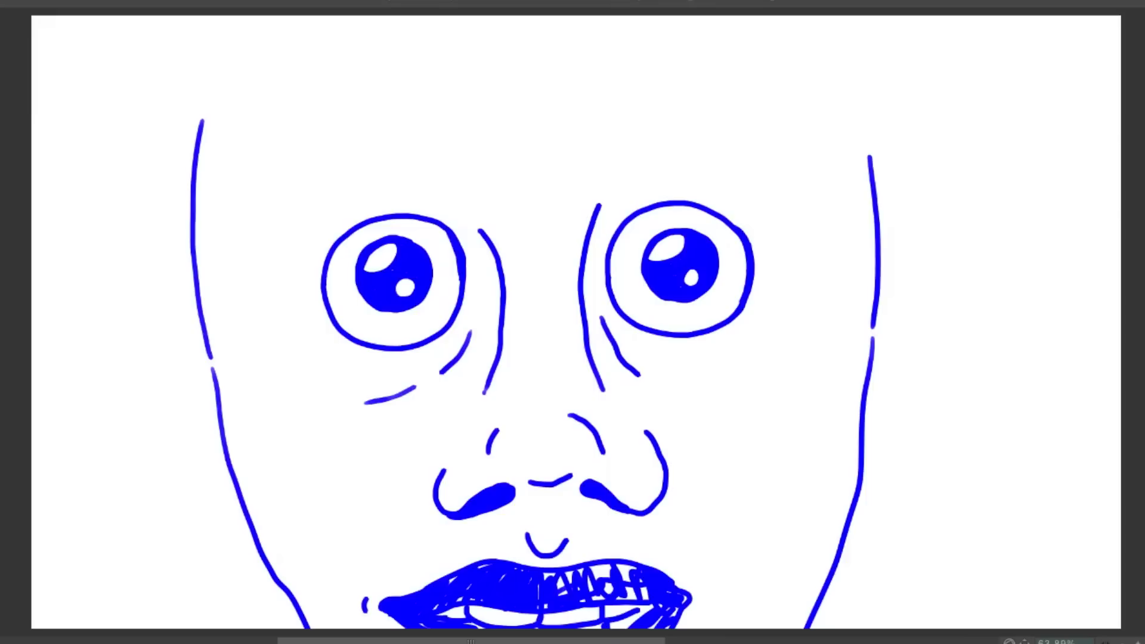
- Draw worried upturned brows over both eyes, extending the left brow's tail outward
{"action": "mouse_move", "coordinate": [312, 197]}
{"action": "left_mouse_down"}
{"action": "mouse_move", "coordinate": [439, 110]}
{"action": "mouse_move", "coordinate": [364, 173]}
{"action": "mouse_move", "coordinate": [437, 119]}
{"action": "mouse_move", "coordinate": [388, 167]}
{"action": "mouse_move", "coordinate": [354, 178]}
{"action": "mouse_move", "coordinate": [432, 128]}
{"action": "mouse_move", "coordinate": [322, 189]}
{"action": "mouse_move", "coordinate": [440, 99]}
{"action": "mouse_move", "coordinate": [413, 139]}
{"action": "mouse_move", "coordinate": [451, 93]}
{"action": "mouse_move", "coordinate": [345, 180]}
{"action": "left_mouse_up"}
{"action": "mouse_move", "coordinate": [623, 129]}
{"action": "left_mouse_down"}
{"action": "mouse_move", "coordinate": [679, 175]}
{"action": "mouse_move", "coordinate": [730, 187]}
{"action": "mouse_move", "coordinate": [653, 156]}
{"action": "mouse_move", "coordinate": [610, 91]}
{"action": "mouse_move", "coordinate": [655, 162]}
{"action": "mouse_move", "coordinate": [632, 130]}
{"action": "mouse_move", "coordinate": [744, 190]}
{"action": "left_mouse_up"}
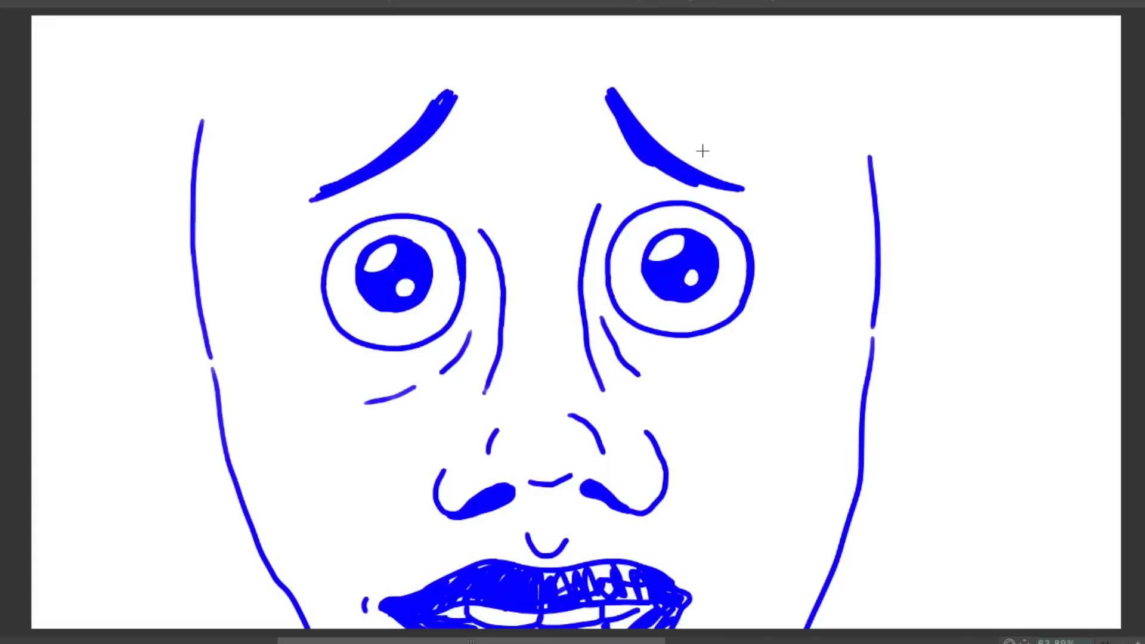
{"action": "left_click_drag", "start_coordinate": [306, 199], "coordinate": [408, 137]}
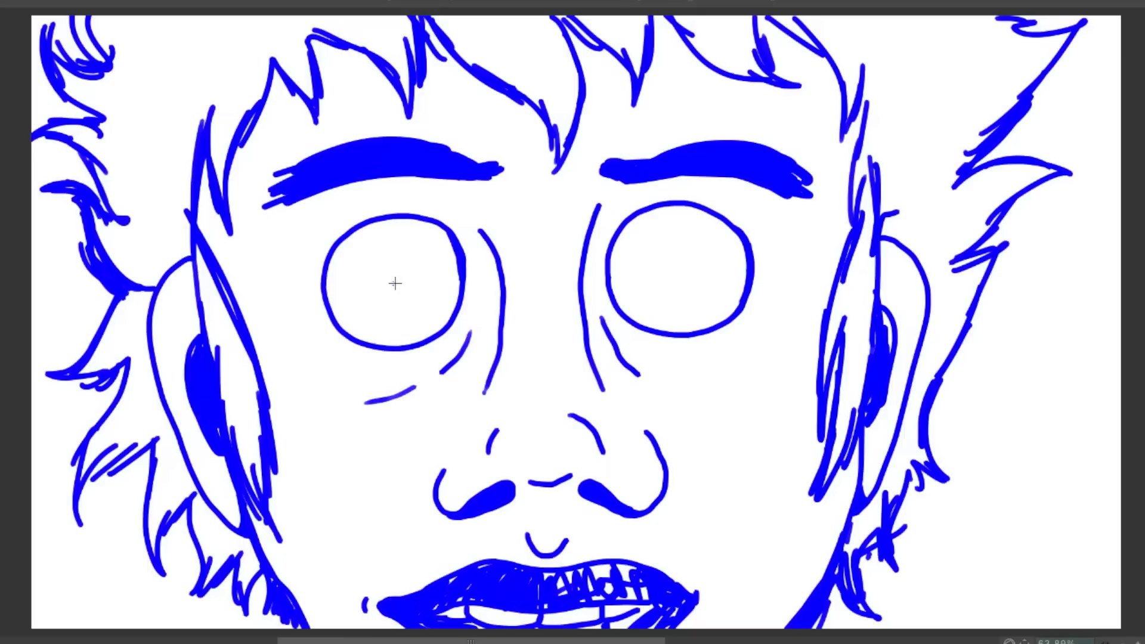
{"action": "left_click_drag", "start_coordinate": [398, 281], "coordinate": [393, 279]}
{"action": "left_click_drag", "start_coordinate": [675, 274], "coordinate": [679, 272]}
{"action": "key", "text": "ctrl+z"}
{"action": "key", "text": "ctrl+z"}
- Draw large solid blue pupils with white highlights, first in the right eye, then the left
{"action": "mouse_move", "coordinate": [647, 294]}
{"action": "left_mouse_down"}
{"action": "mouse_move", "coordinate": [648, 241]}
{"action": "mouse_move", "coordinate": [700, 228]}
{"action": "mouse_move", "coordinate": [726, 256]}
{"action": "mouse_move", "coordinate": [717, 291]}
{"action": "mouse_move", "coordinate": [692, 307]}
{"action": "mouse_move", "coordinate": [654, 305]}
{"action": "mouse_move", "coordinate": [639, 277]}
{"action": "mouse_move", "coordinate": [655, 235]}
{"action": "mouse_move", "coordinate": [690, 227]}
{"action": "mouse_move", "coordinate": [717, 239]}
{"action": "mouse_move", "coordinate": [726, 270]}
{"action": "mouse_move", "coordinate": [667, 309]}
{"action": "left_mouse_up"}
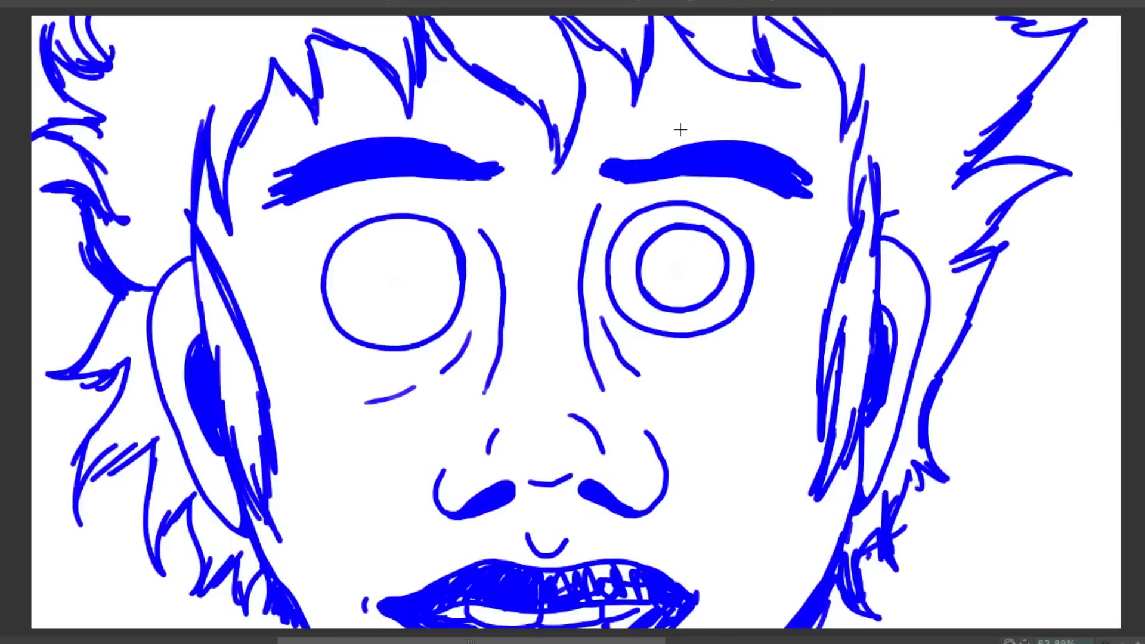
{"action": "left_click_drag", "start_coordinate": [640, 268], "coordinate": [674, 231]}
{"action": "mouse_move", "coordinate": [652, 293]}
{"action": "left_mouse_down"}
{"action": "mouse_move", "coordinate": [673, 280]}
{"action": "mouse_move", "coordinate": [680, 293]}
{"action": "mouse_move", "coordinate": [665, 274]}
{"action": "mouse_move", "coordinate": [683, 236]}
{"action": "mouse_move", "coordinate": [696, 248]}
{"action": "mouse_move", "coordinate": [682, 288]}
{"action": "mouse_move", "coordinate": [681, 256]}
{"action": "mouse_move", "coordinate": [689, 288]}
{"action": "mouse_move", "coordinate": [696, 271]}
{"action": "mouse_move", "coordinate": [683, 231]}
{"action": "mouse_move", "coordinate": [712, 276]}
{"action": "mouse_move", "coordinate": [679, 305]}
{"action": "mouse_move", "coordinate": [713, 278]}
{"action": "mouse_move", "coordinate": [712, 292]}
{"action": "mouse_move", "coordinate": [714, 248]}
{"action": "mouse_move", "coordinate": [722, 271]}
{"action": "left_mouse_up"}
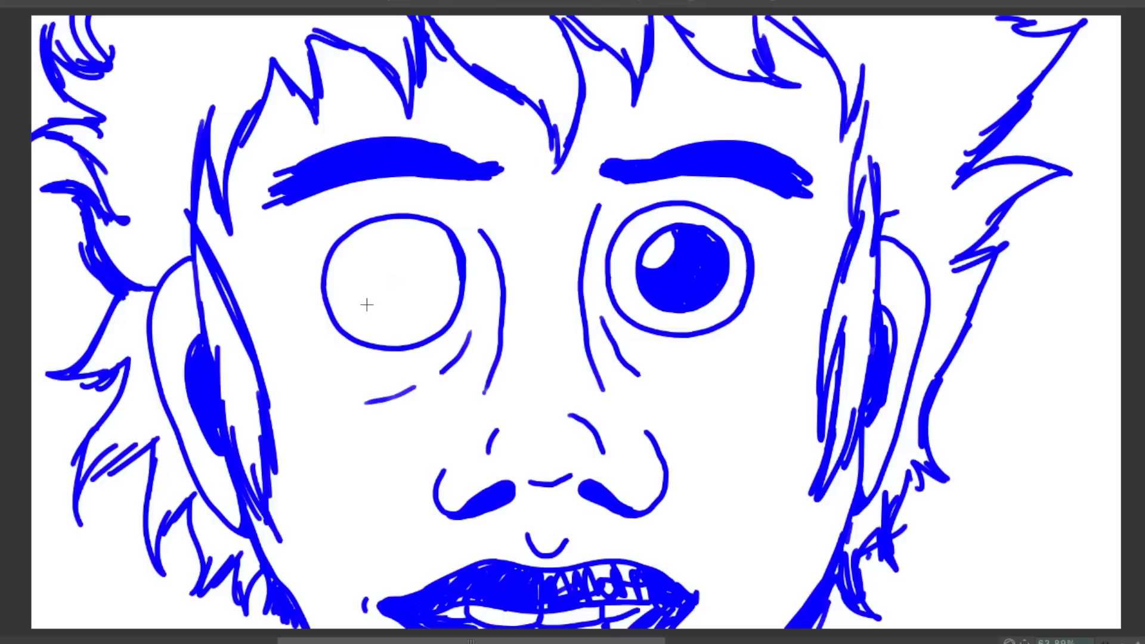
{"action": "mouse_move", "coordinate": [360, 311]}
{"action": "left_mouse_down"}
{"action": "mouse_move", "coordinate": [354, 267]}
{"action": "mouse_move", "coordinate": [407, 237]}
{"action": "mouse_move", "coordinate": [436, 252]}
{"action": "mouse_move", "coordinate": [442, 287]}
{"action": "mouse_move", "coordinate": [416, 313]}
{"action": "mouse_move", "coordinate": [379, 321]}
{"action": "mouse_move", "coordinate": [352, 289]}
{"action": "mouse_move", "coordinate": [372, 245]}
{"action": "mouse_move", "coordinate": [410, 242]}
{"action": "mouse_move", "coordinate": [437, 267]}
{"action": "mouse_move", "coordinate": [435, 297]}
{"action": "mouse_move", "coordinate": [393, 321]}
{"action": "mouse_move", "coordinate": [361, 312]}
{"action": "mouse_move", "coordinate": [355, 256]}
{"action": "mouse_move", "coordinate": [382, 239]}
{"action": "left_mouse_up"}
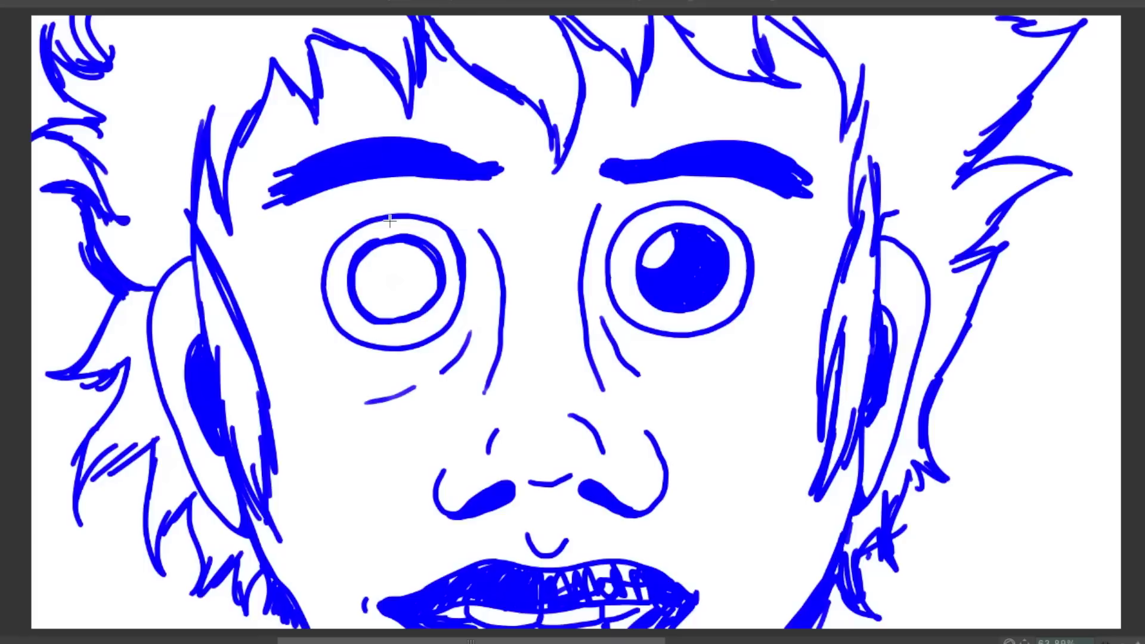
{"action": "mouse_move", "coordinate": [355, 285]}
{"action": "left_mouse_down"}
{"action": "mouse_move", "coordinate": [378, 275]}
{"action": "mouse_move", "coordinate": [388, 244]}
{"action": "mouse_move", "coordinate": [414, 248]}
{"action": "mouse_move", "coordinate": [398, 245]}
{"action": "mouse_move", "coordinate": [421, 261]}
{"action": "mouse_move", "coordinate": [426, 296]}
{"action": "mouse_move", "coordinate": [413, 309]}
{"action": "mouse_move", "coordinate": [394, 266]}
{"action": "mouse_move", "coordinate": [407, 313]}
{"action": "mouse_move", "coordinate": [383, 298]}
{"action": "mouse_move", "coordinate": [374, 312]}
{"action": "mouse_move", "coordinate": [362, 293]}
{"action": "mouse_move", "coordinate": [378, 284]}
{"action": "mouse_move", "coordinate": [385, 294]}
{"action": "mouse_move", "coordinate": [390, 281]}
{"action": "mouse_move", "coordinate": [359, 290]}
{"action": "mouse_move", "coordinate": [394, 259]}
{"action": "mouse_move", "coordinate": [411, 290]}
{"action": "mouse_move", "coordinate": [429, 275]}
{"action": "left_mouse_up"}
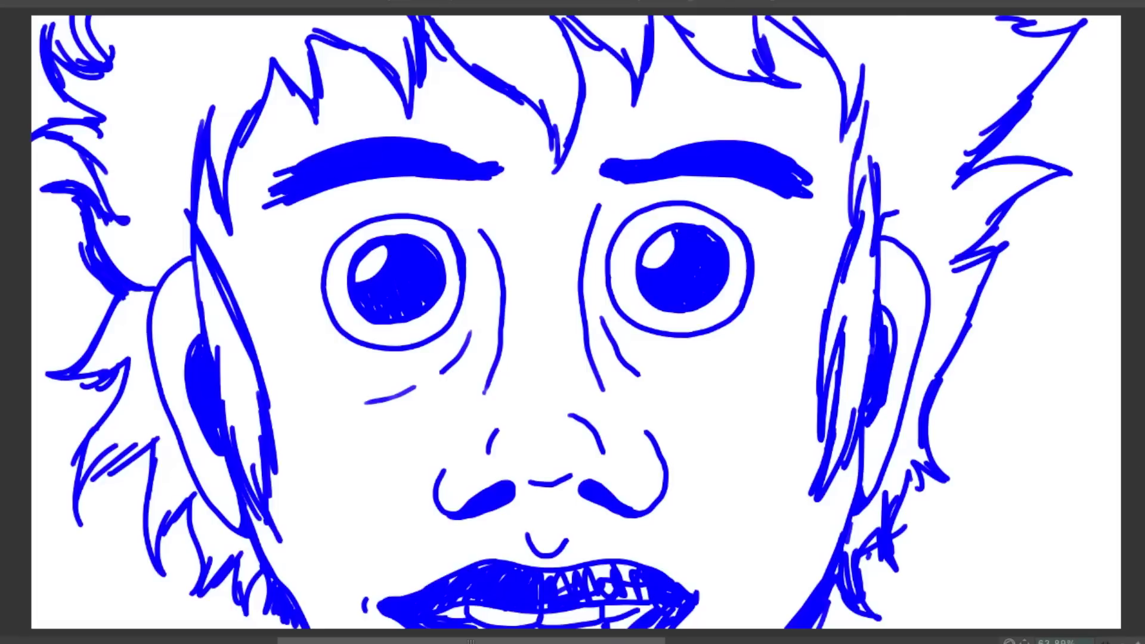